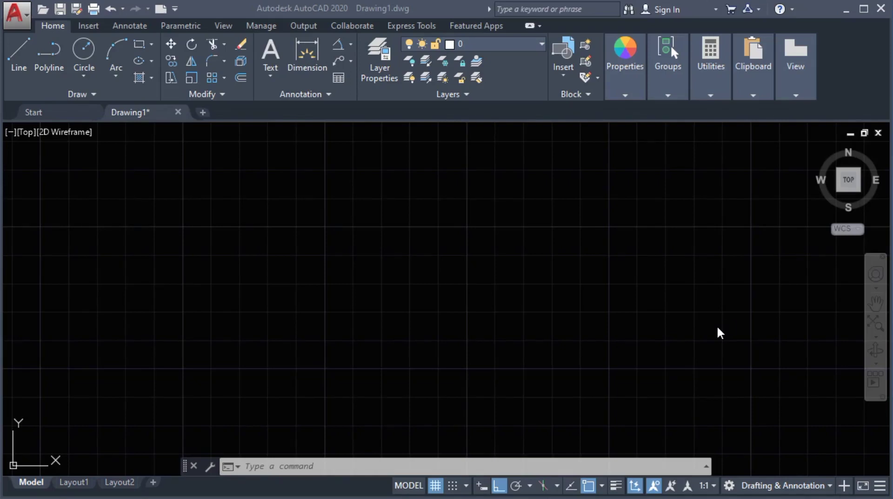
left_click(720, 332)
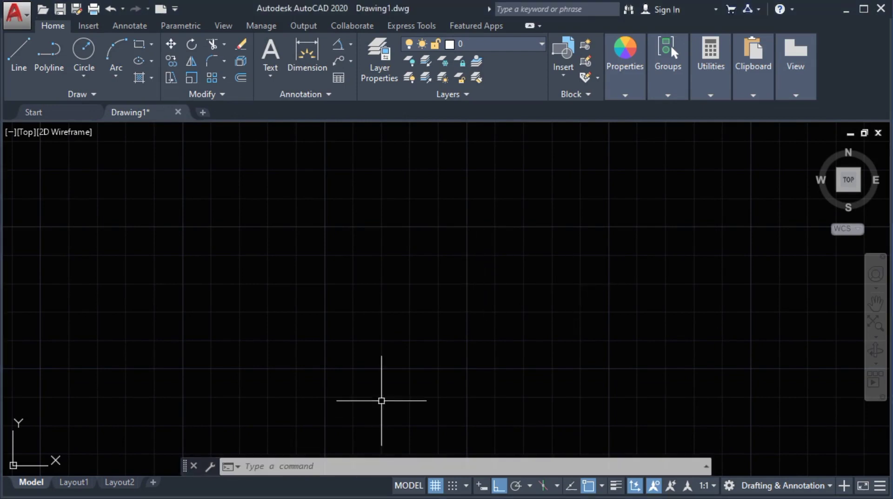
type("a")
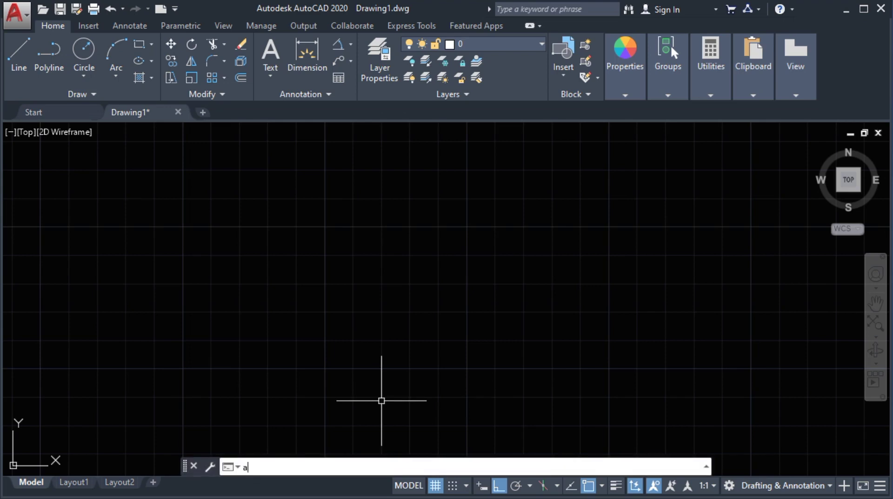
key("Return")
key("Escape")
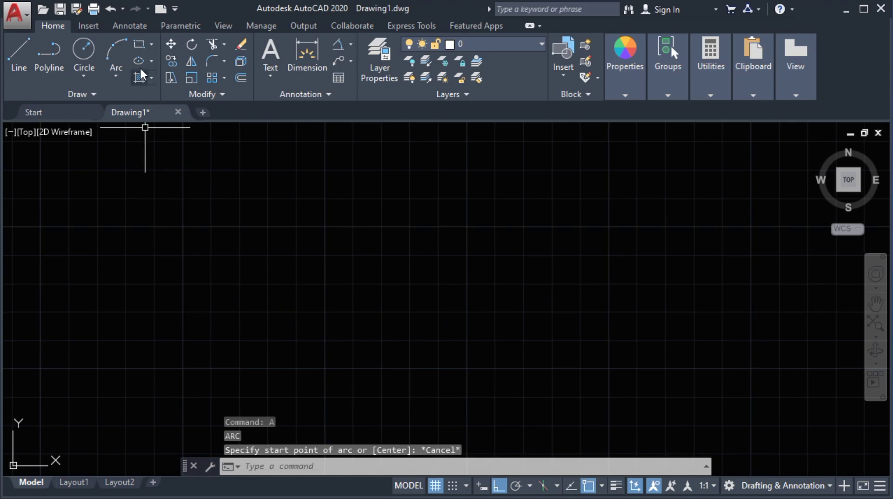
Step: Draw an upward-bulging semicircular arc in the empty drawing by its start, center and end points, with the center level with the start point
left_click(116, 72)
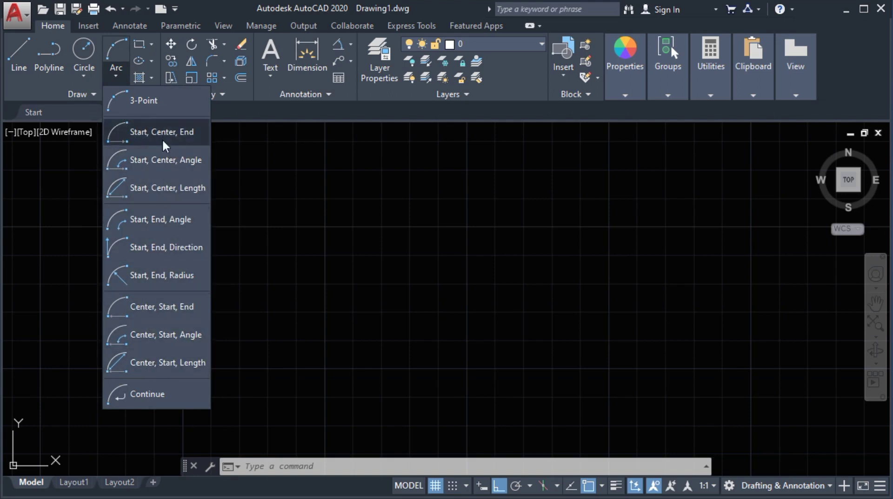
left_click(116, 40)
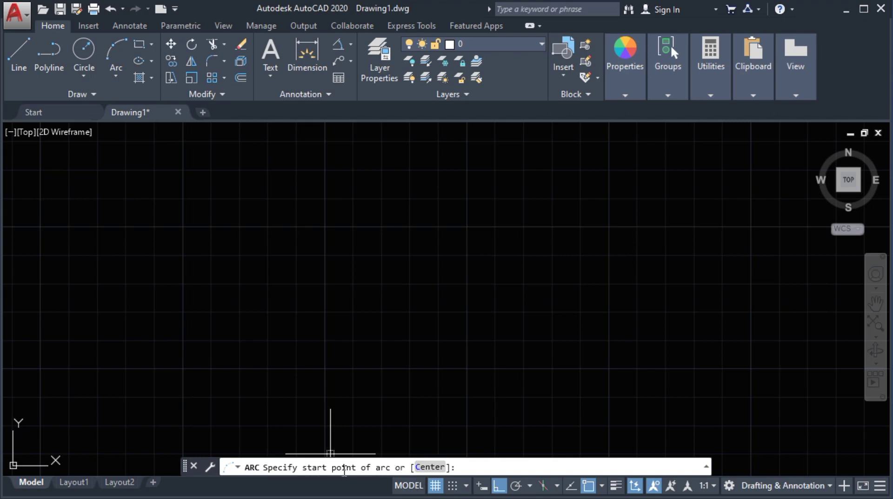
left_click(283, 270)
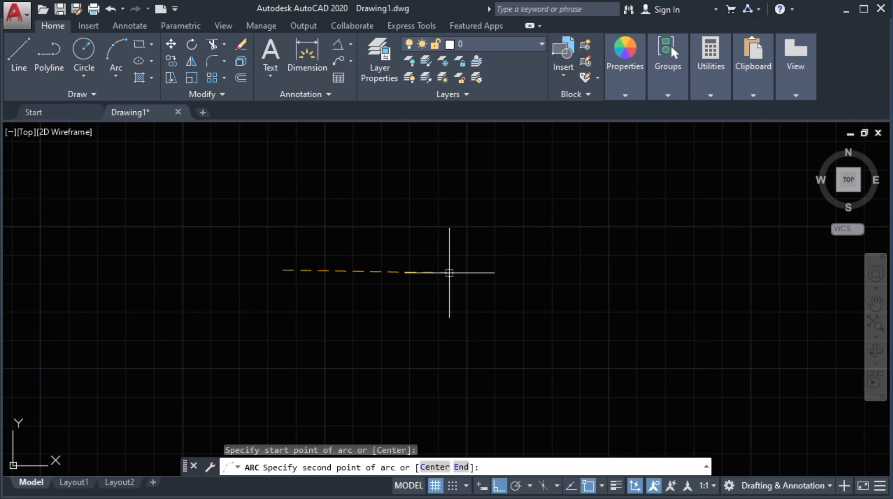
key("Return")
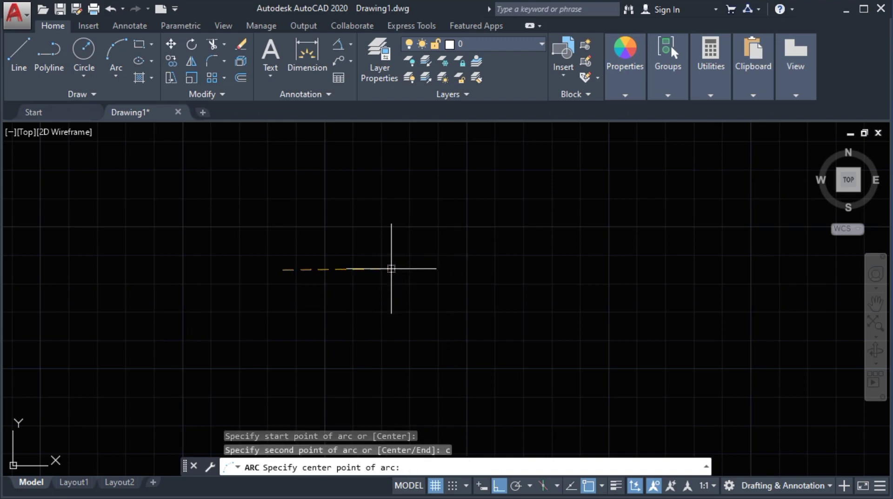
left_click(357, 269)
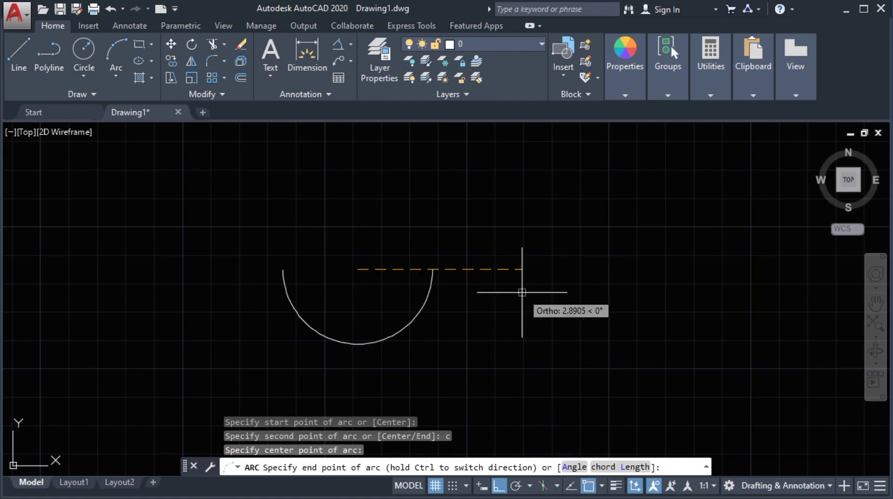
left_click(441, 255)
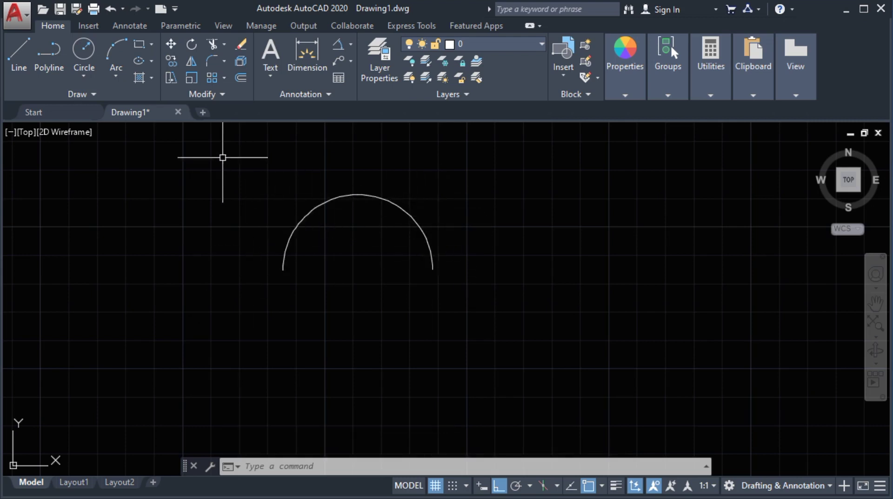
Step: Draw a larger downward-bulging semicircular arc by start, center and end, starting below the first arc's left end, with the arc direction reversed
left_click(116, 53)
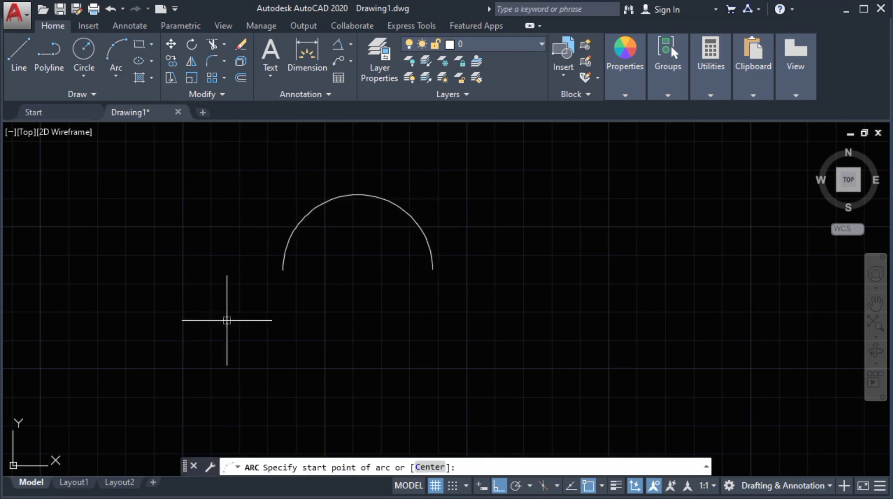
left_click(282, 315)
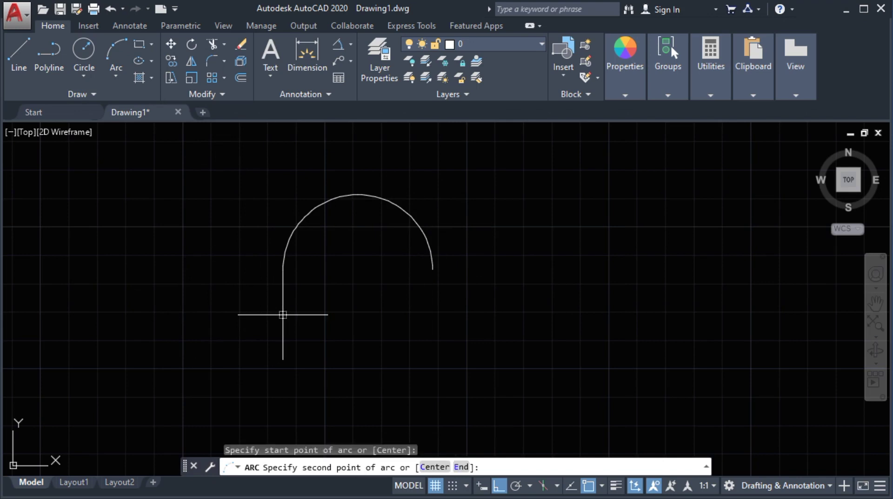
key("Return")
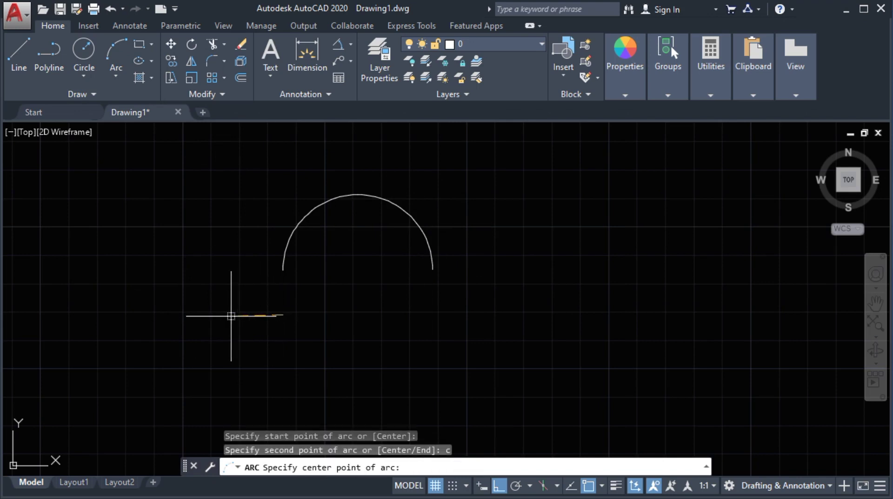
left_click(169, 313)
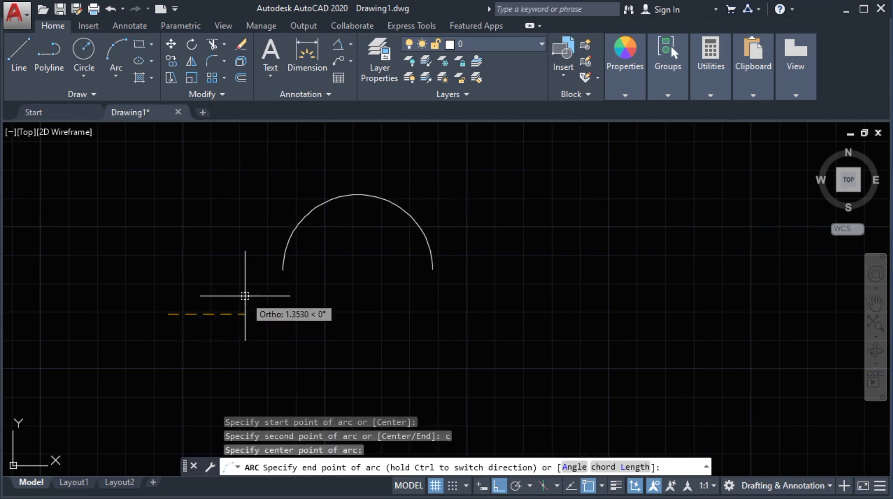
key("ctrl")
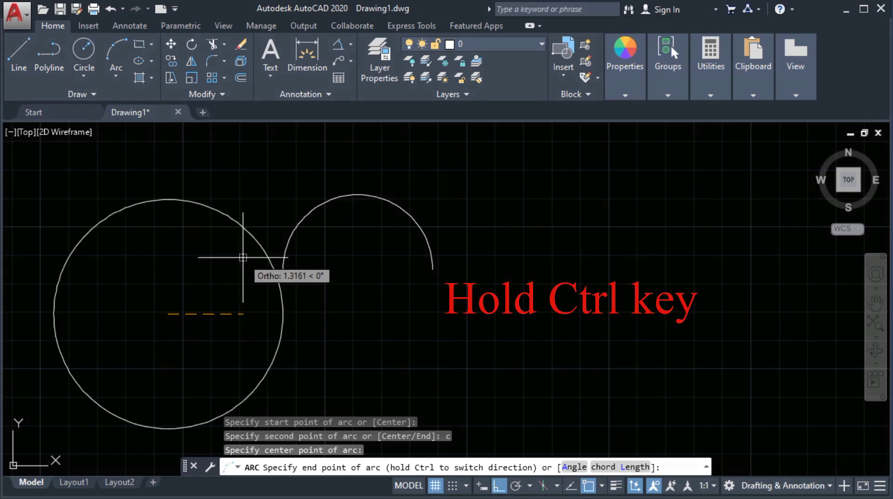
left_click(115, 325)
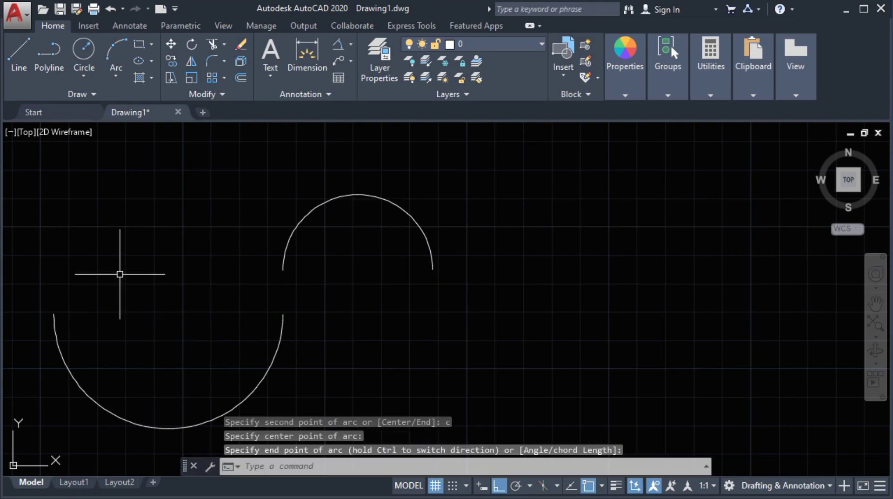
Step: Draw a horizontal line 6 units long in the empty space to the right of the two arcs
middle_click_drag(412, 329, 378, 322)
scroll(219, 309, "down", 5)
mouse_move(285, 305)
middle_mouse_down()
mouse_move(226, 260)
mouse_move(263, 280)
middle_mouse_up()
scroll(224, 256, "up", 2)
scroll(263, 280, "down", 3)
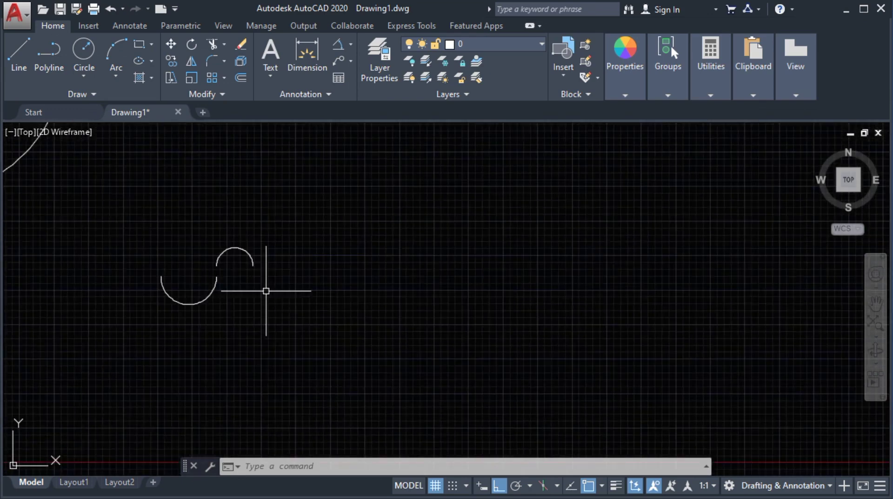
left_click(20, 53)
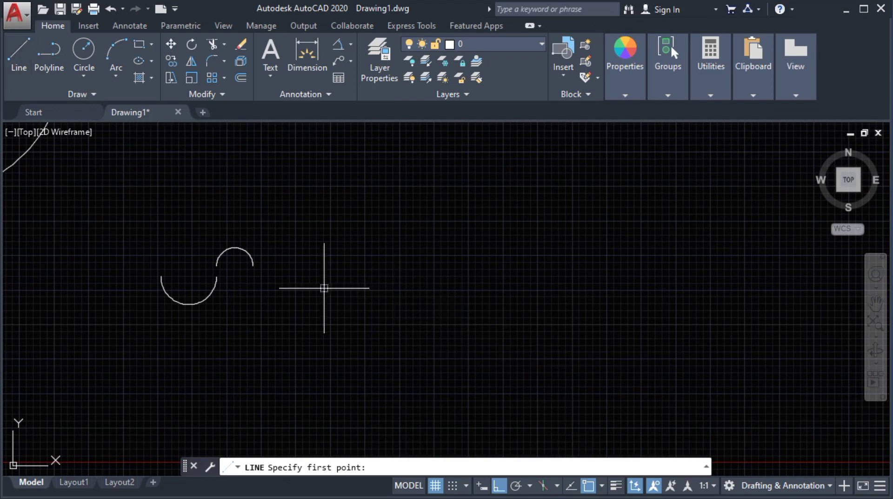
scroll(309, 276, "up", 2)
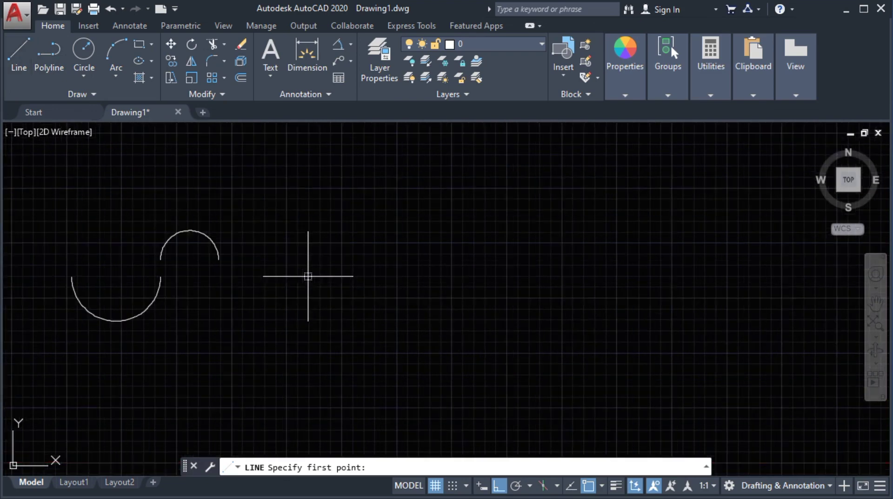
left_click(276, 280)
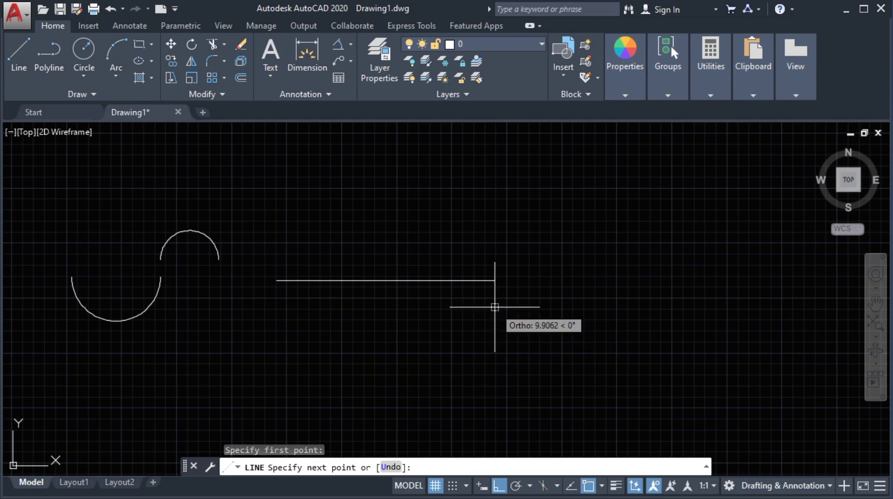
type("6")
key("Return")
key("Return")
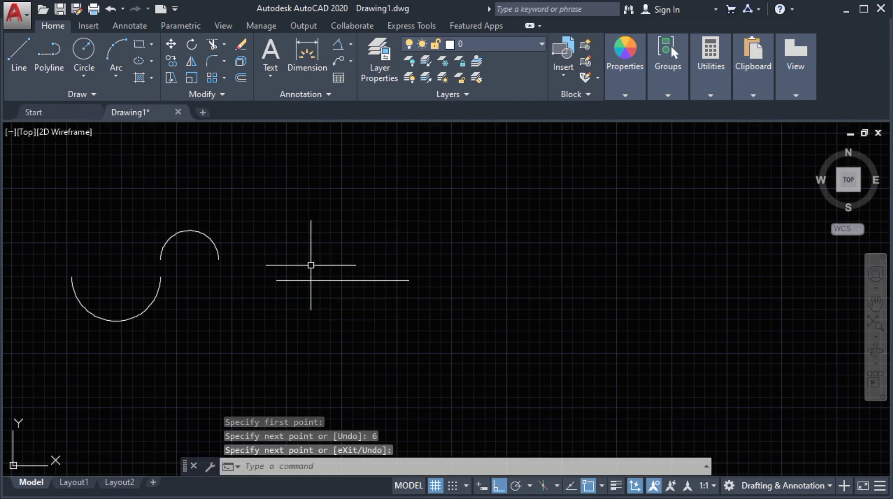
Step: Draw a semicircular arc above the 6-unit line from its left to right endpoint, centered on its midpoint, with the arc direction reversed
scroll(311, 265, "up", 4)
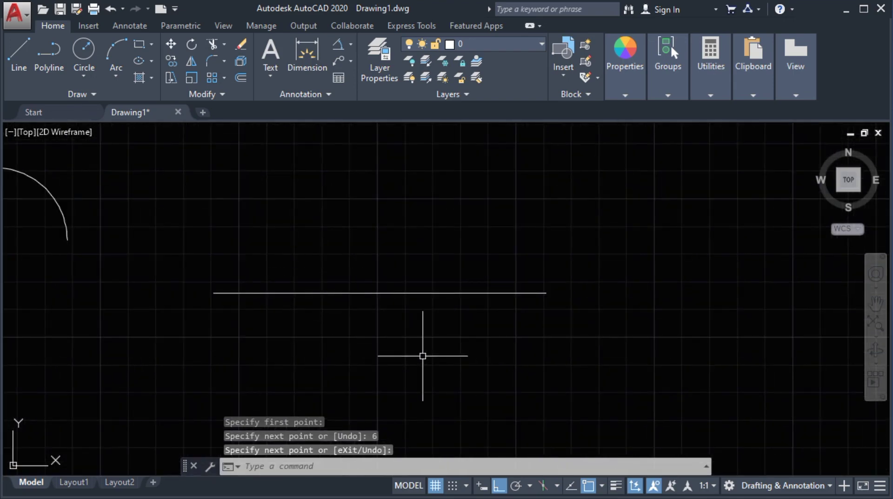
left_click(116, 46)
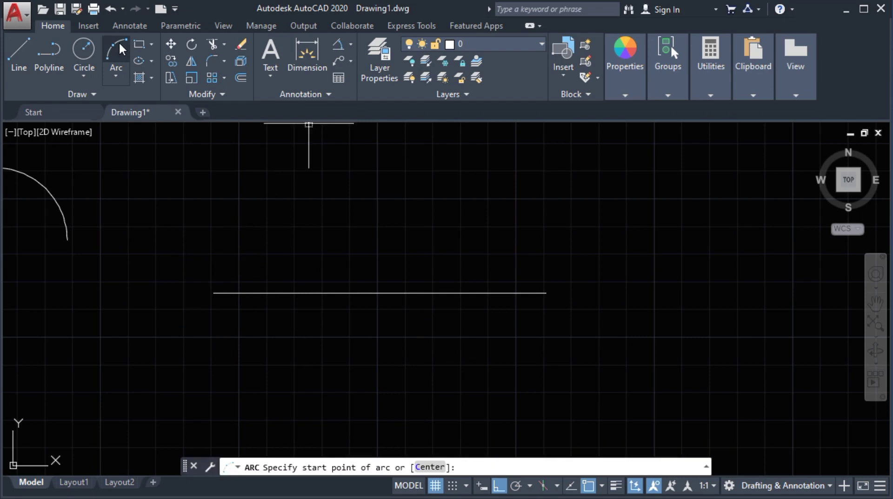
left_click(214, 293)
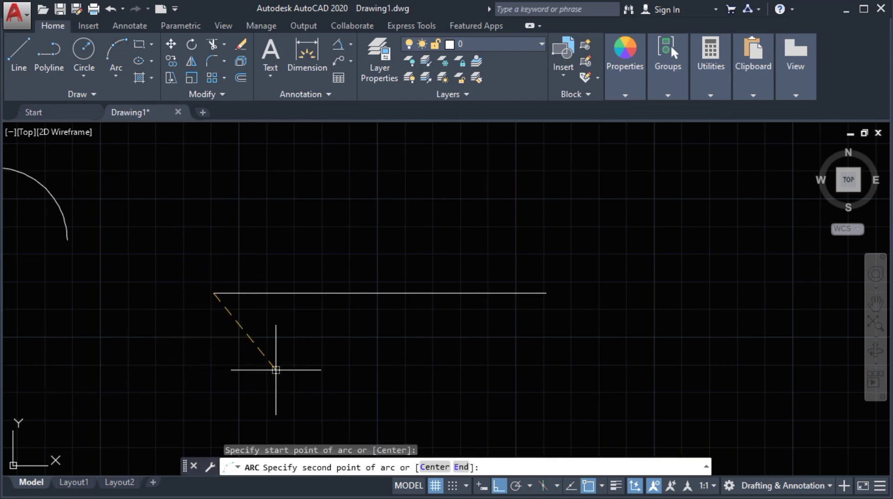
type("c")
key("Return")
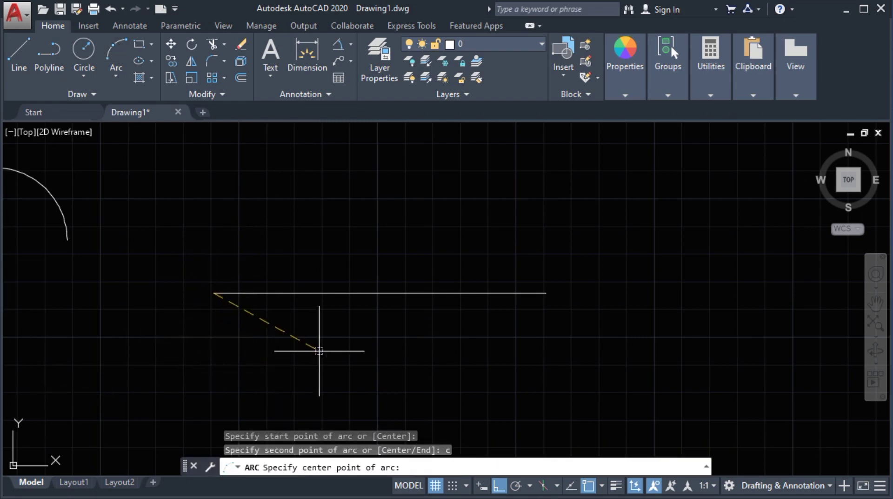
left_click(380, 292)
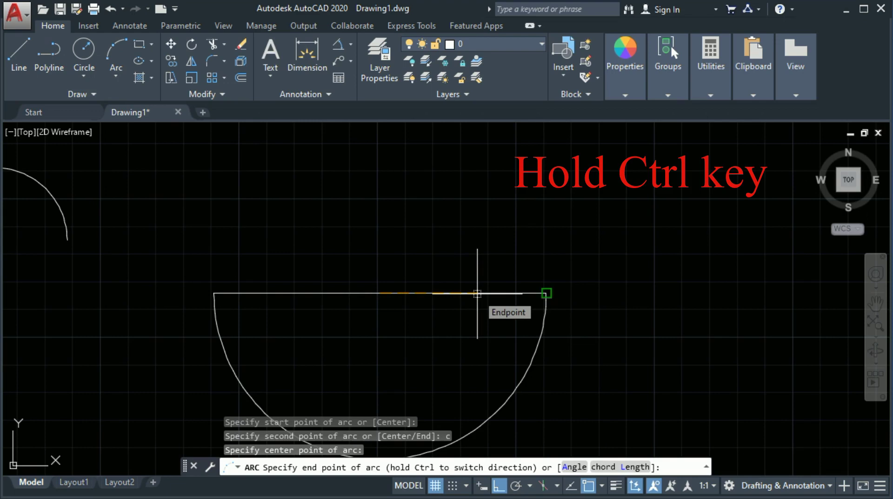
key("ctrl")
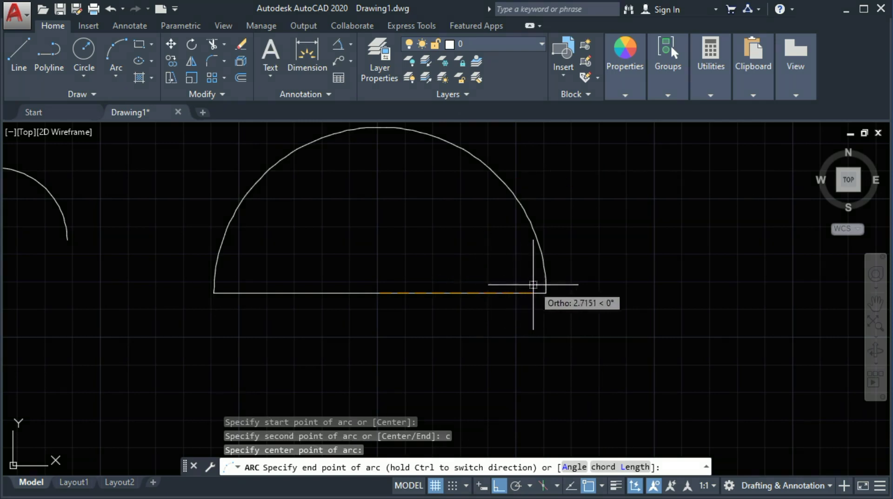
left_click(546, 293)
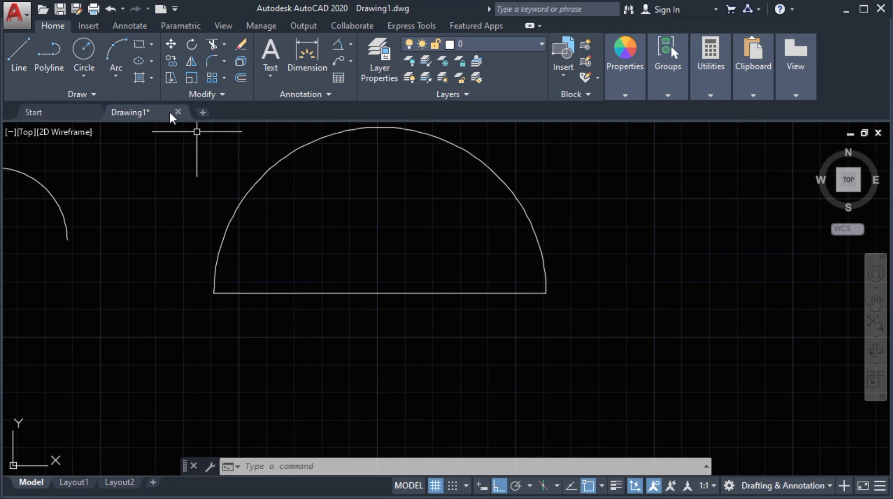
Step: Draw a semicircular arc below the same line from its left to right endpoint, centered on its midpoint, in the default direction
left_click(116, 50)
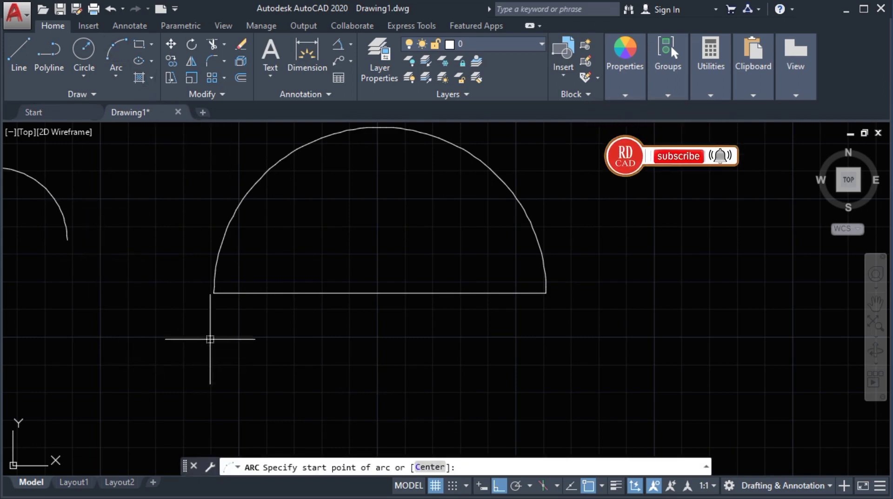
left_click(213, 292)
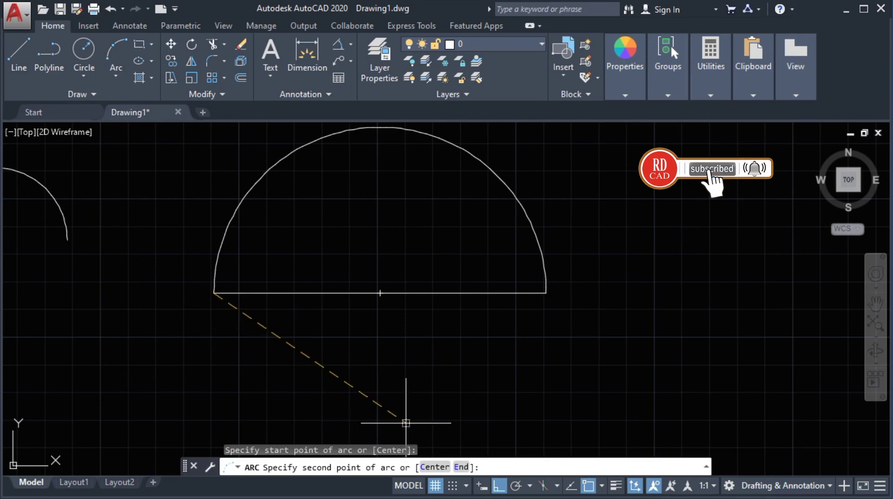
type("c")
key("Return")
left_click(380, 292)
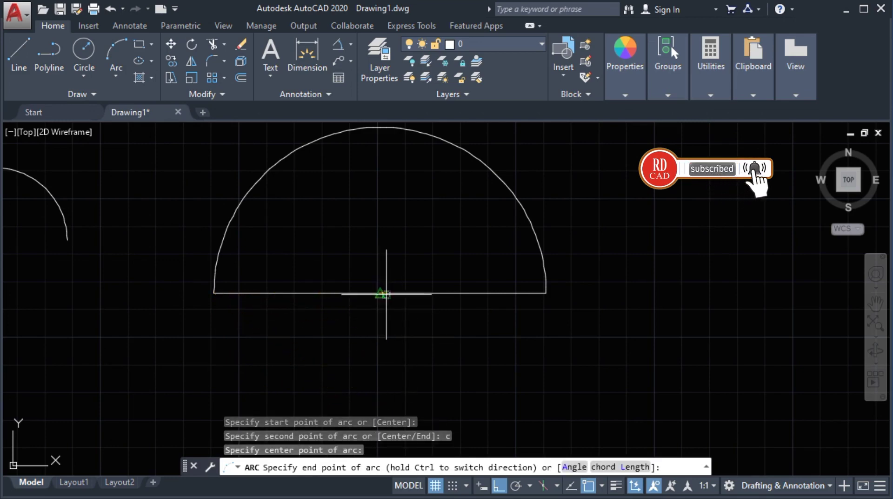
left_click(545, 293)
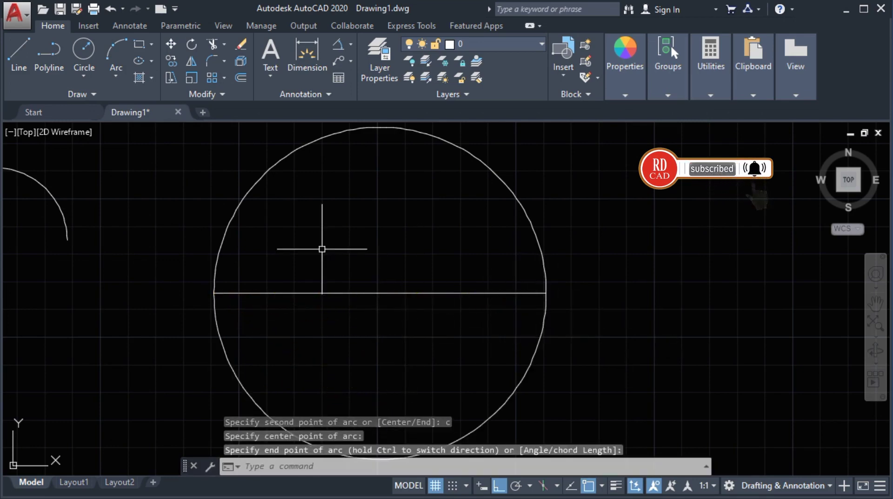
Step: Draw another horizontal line 6 units long to the right of the circle formed by the two arcs
scroll(223, 242, "down", 5)
scroll(279, 248, "up", 2)
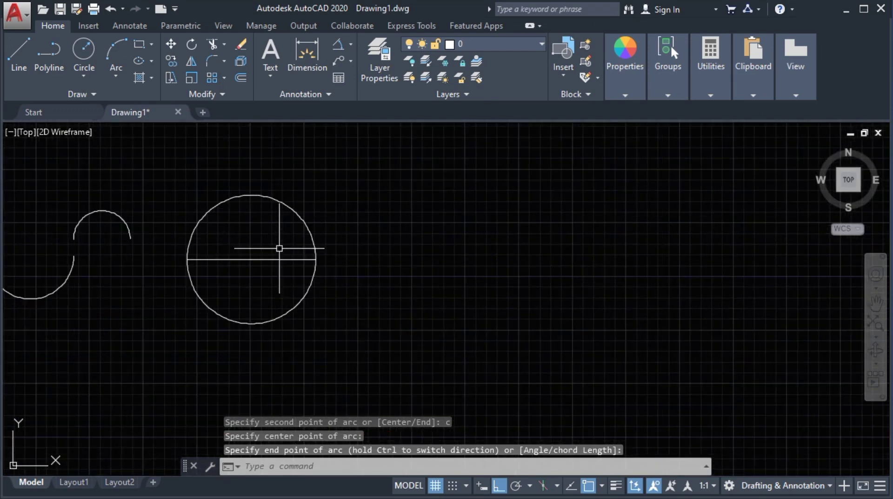
left_click(9, 58)
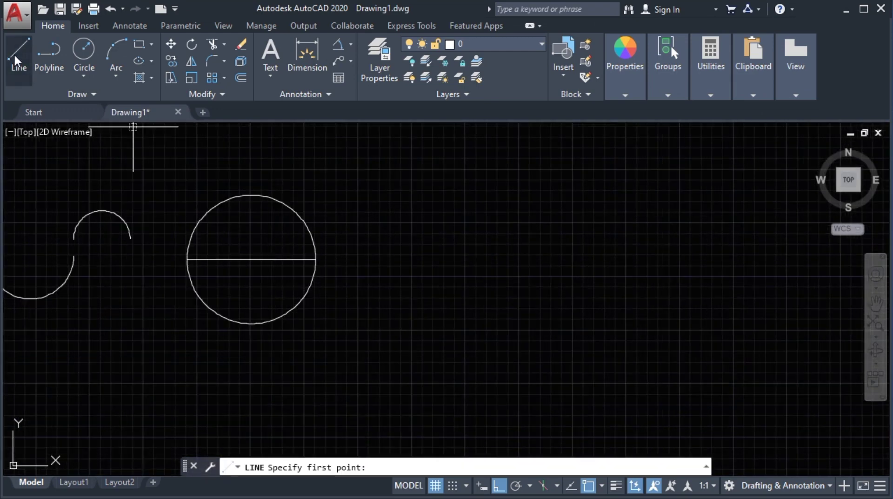
left_click(380, 261)
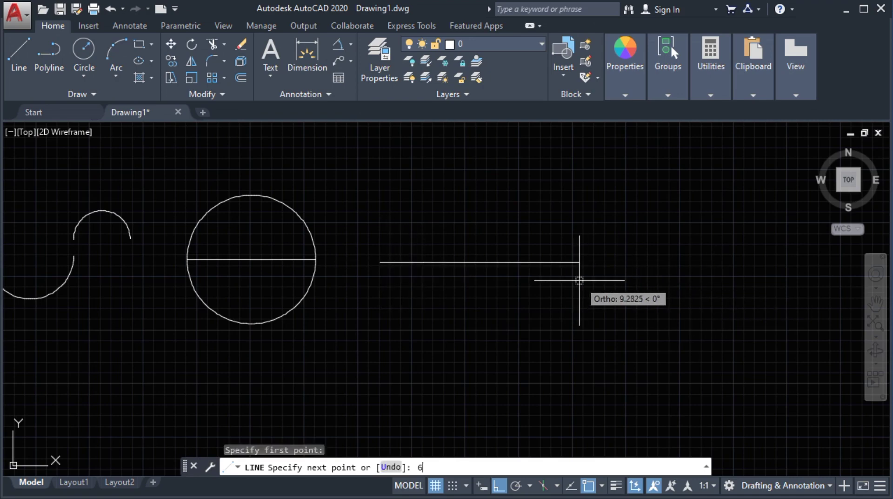
type("6")
key("Return")
key("Return")
scroll(481, 272, "up", 4)
middle_click_drag(367, 251, 351, 274)
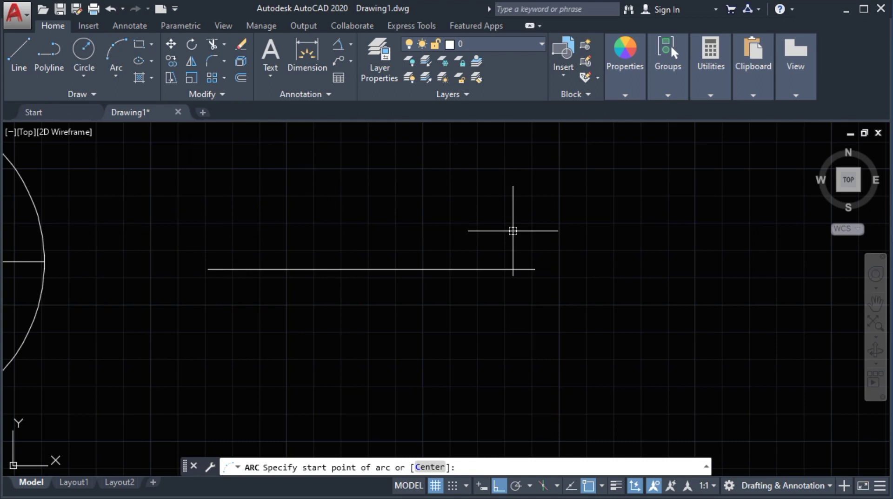
Step: Draw a semicircular arc below the new 6-unit line from its left to right endpoint, centered on its midpoint
scroll(513, 230, "down", 2)
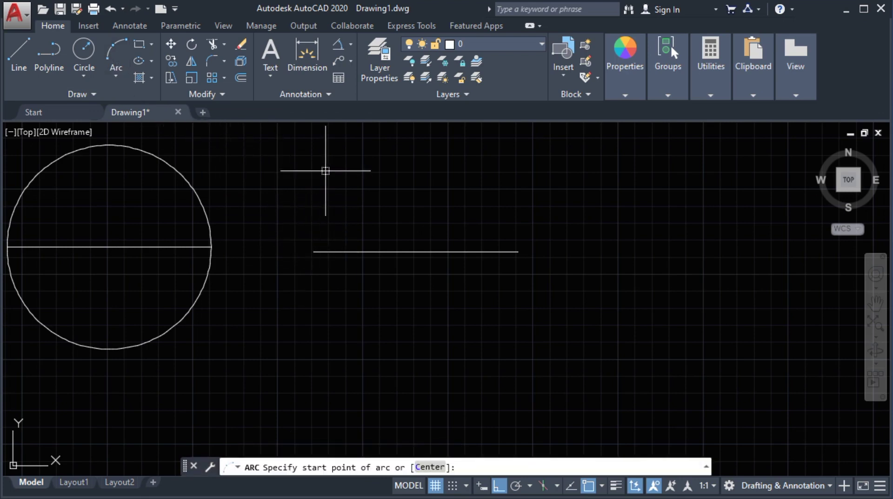
left_click(312, 252)
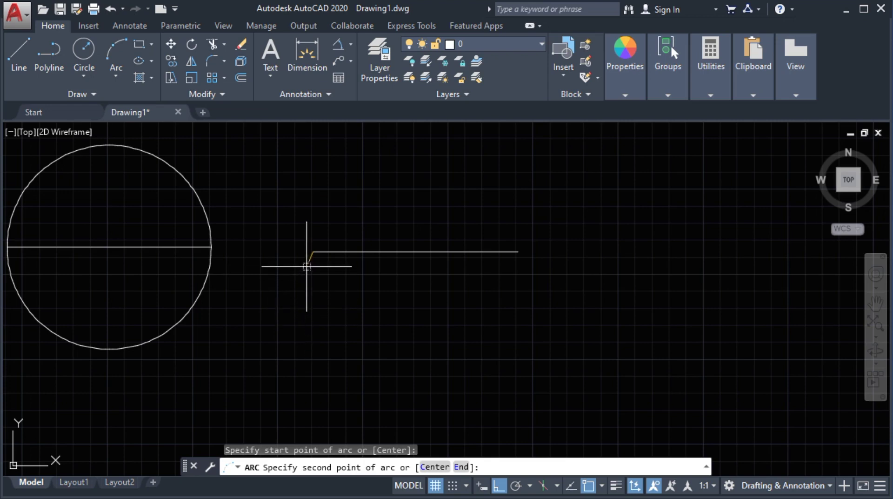
key("Return")
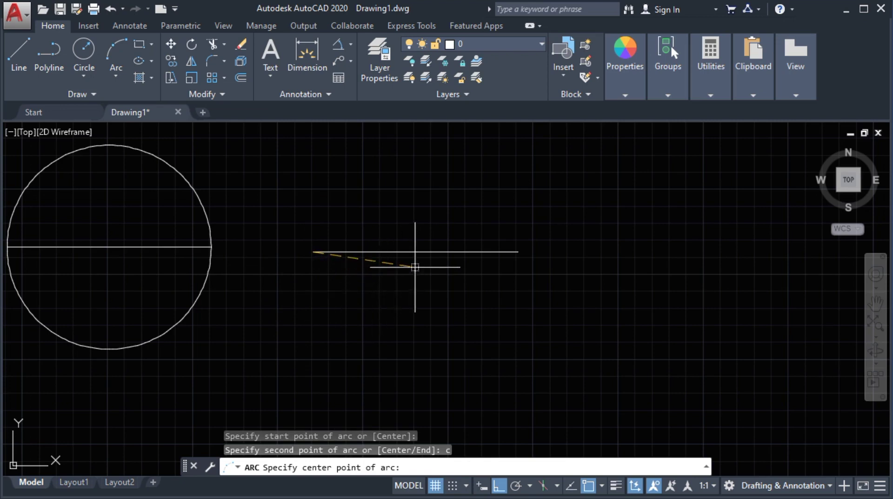
left_click(416, 252)
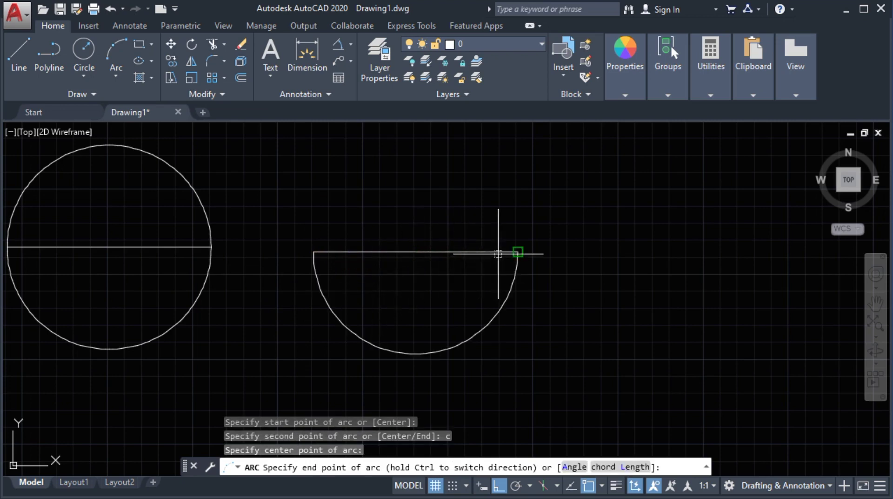
left_click(518, 251)
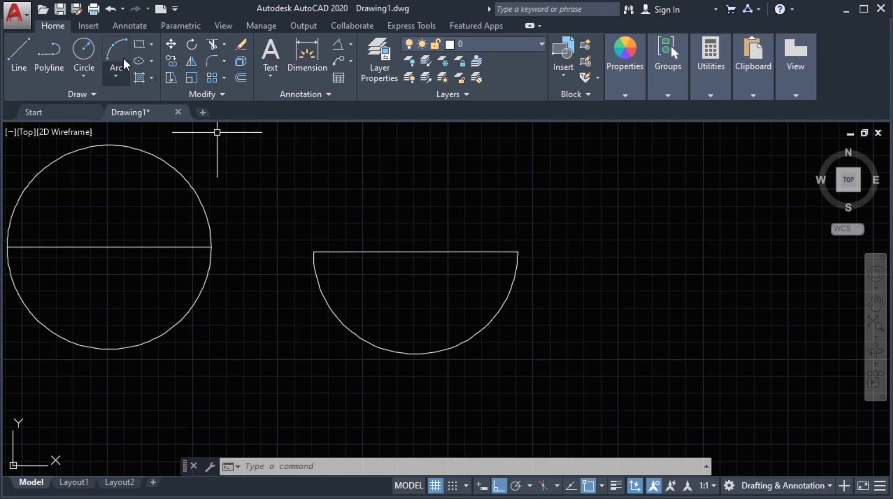
Step: Draw a semicircular arc above the same line from its right to left endpoint, centered on its midpoint
left_click(114, 47)
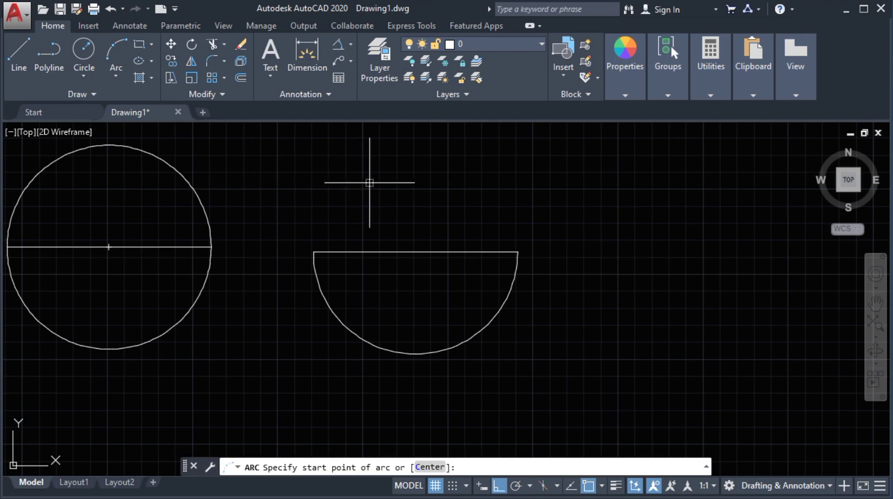
left_click(517, 251)
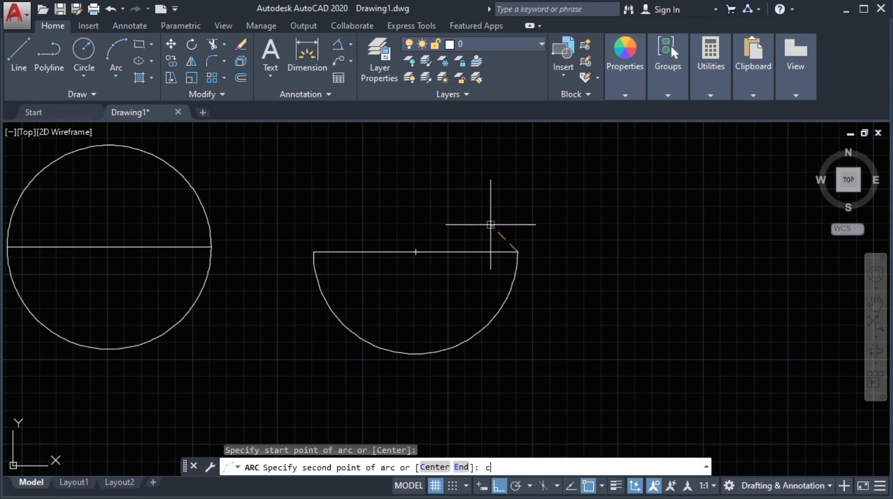
type("c")
key("Return")
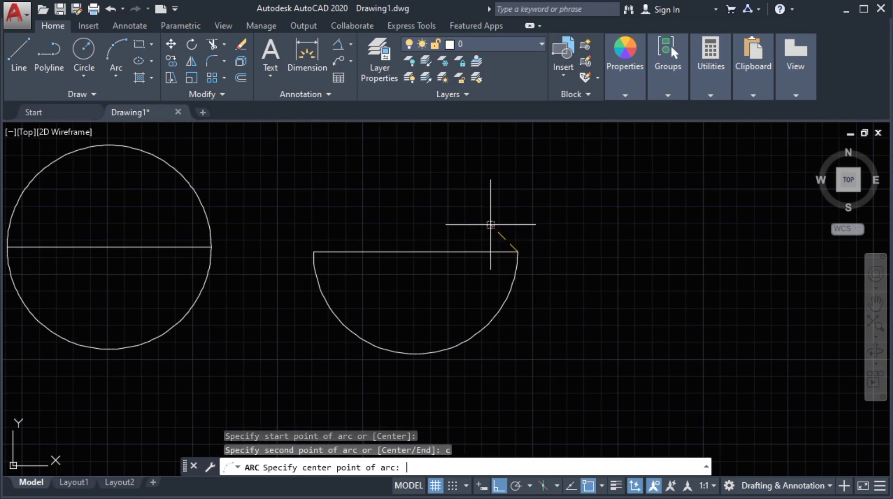
left_click(415, 252)
left_click(308, 251)
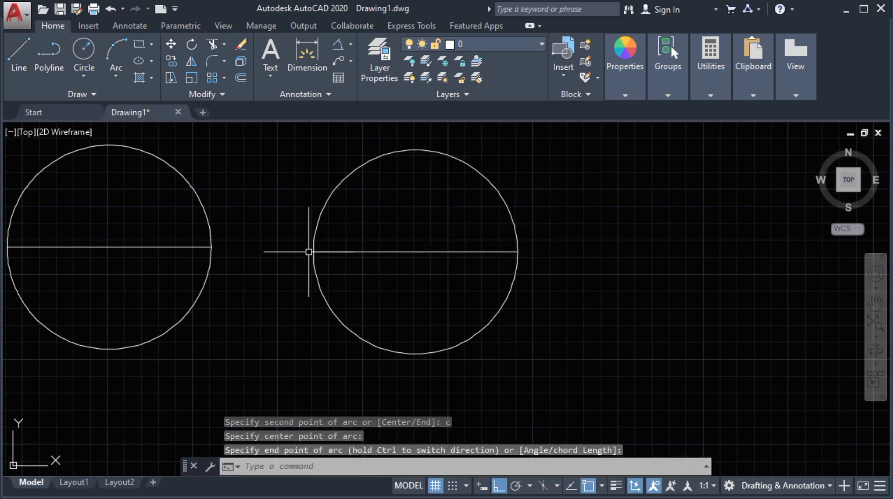
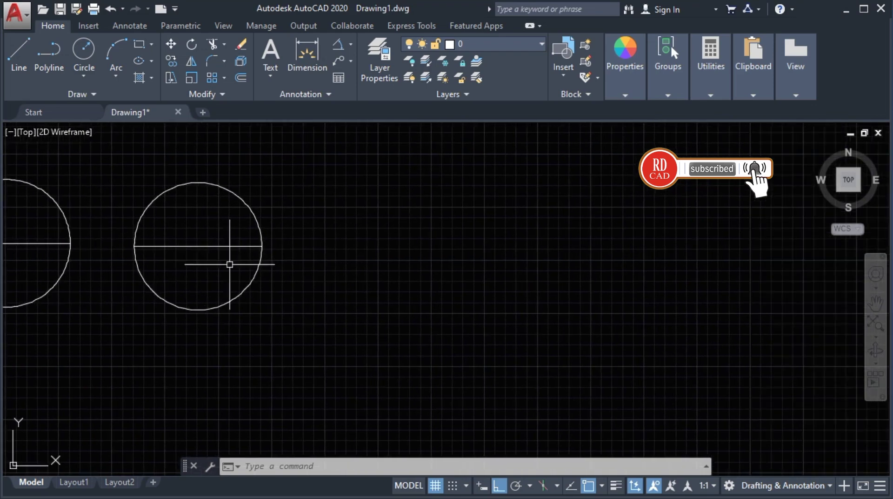
Step: Draw a horizontal line 1 unit long to the right of the second circle and continue it with a 1-unit line vertically upward
left_click(19, 68)
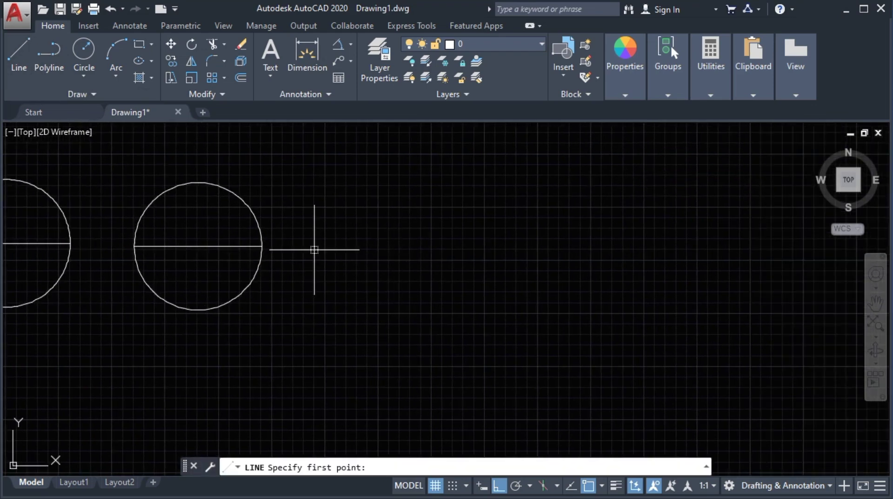
left_click(314, 250)
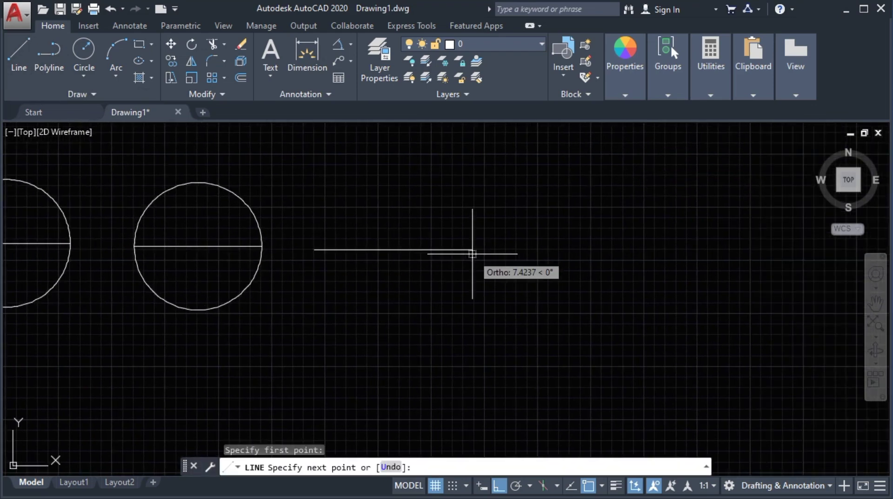
type("1")
key("Return")
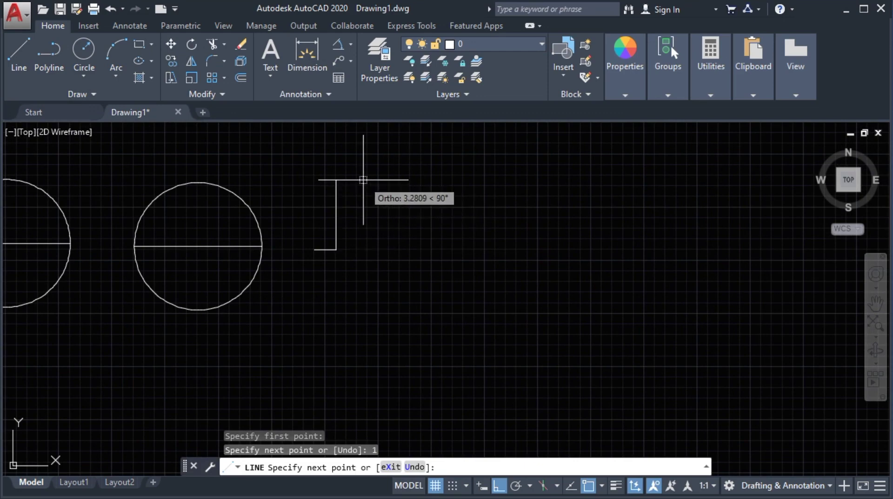
type("1")
key("Return")
key("Return")
Step: Draw a 1-unit horizontal line to the right, starting at a point tracked 1 unit right of the two lines' corner
scroll(342, 226, "up", 3)
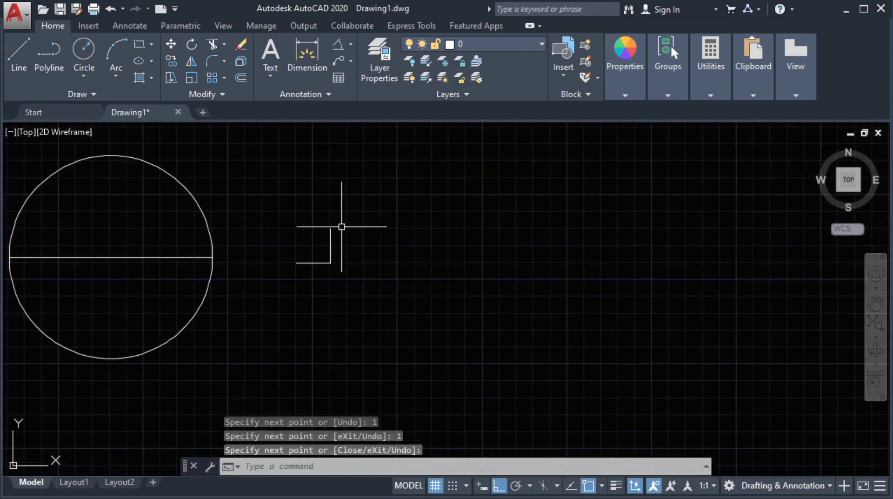
scroll(324, 268, "up", 5)
middle_click_drag(343, 253, 343, 293)
scroll(352, 279, "up", 2)
type("l")
key("Return")
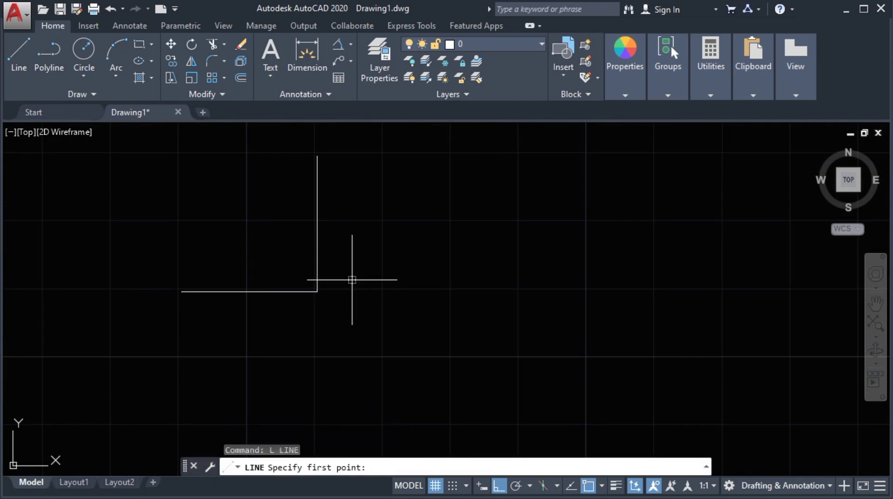
left_click(321, 289)
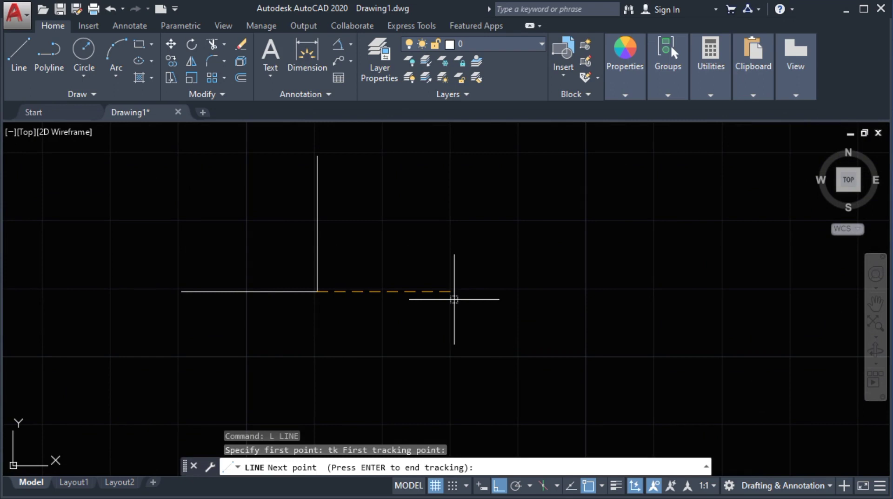
key("Return")
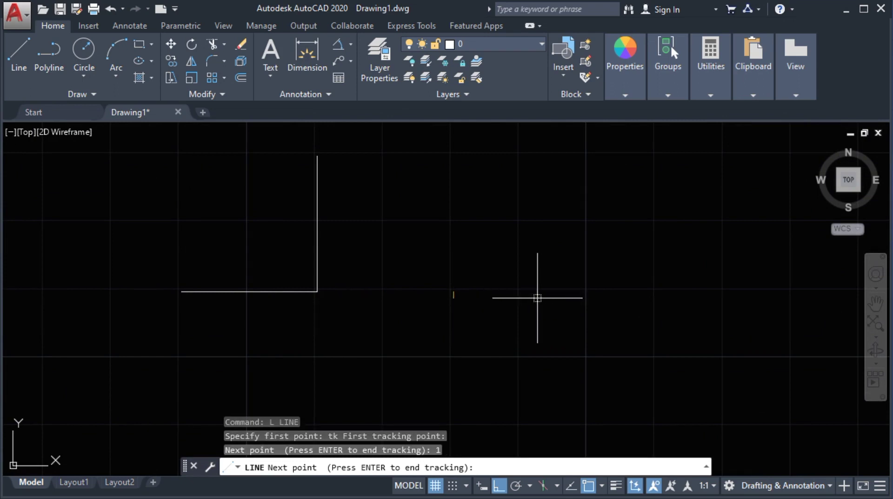
key("Return")
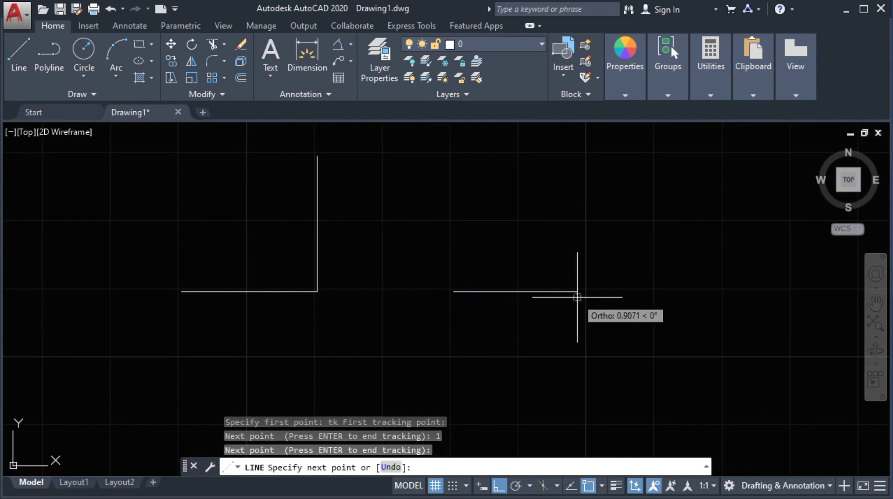
key("Return")
middle_click_drag(431, 299, 405, 318)
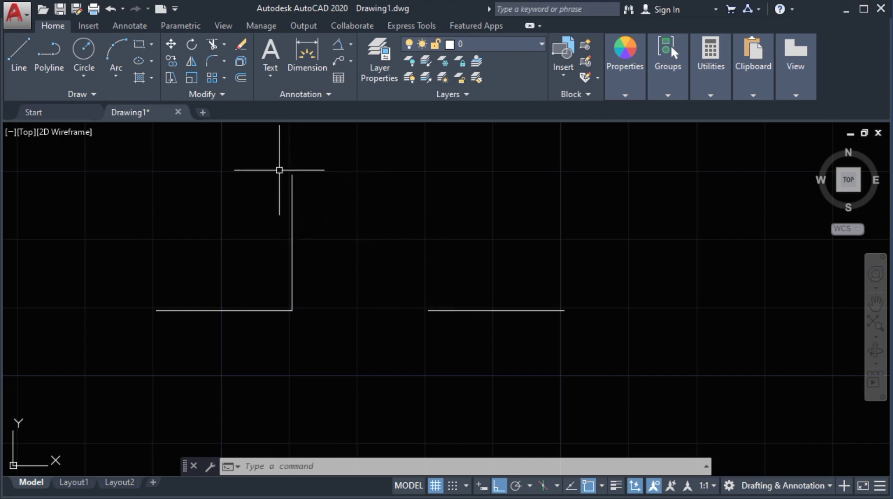
Step: Draw a quarter arc from the right line's left endpoint to the vertical line's upper end, centered on the corner
left_click(115, 49)
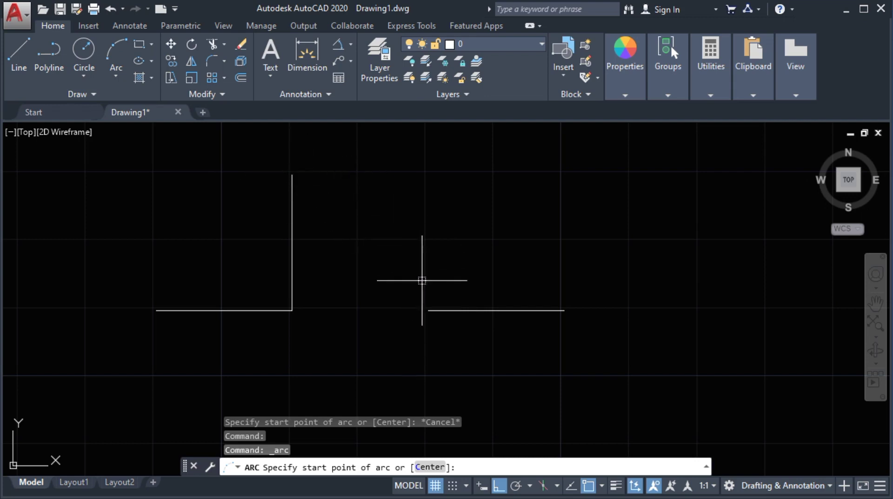
left_click(428, 310)
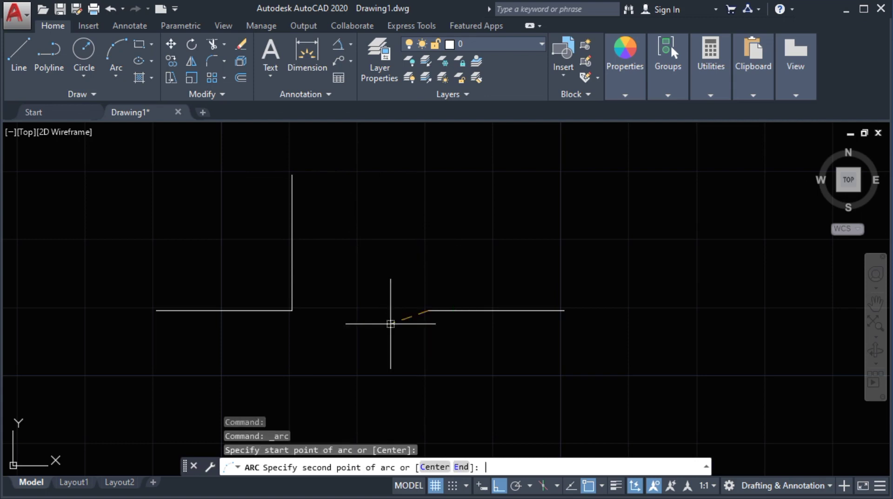
type("c")
key("Return")
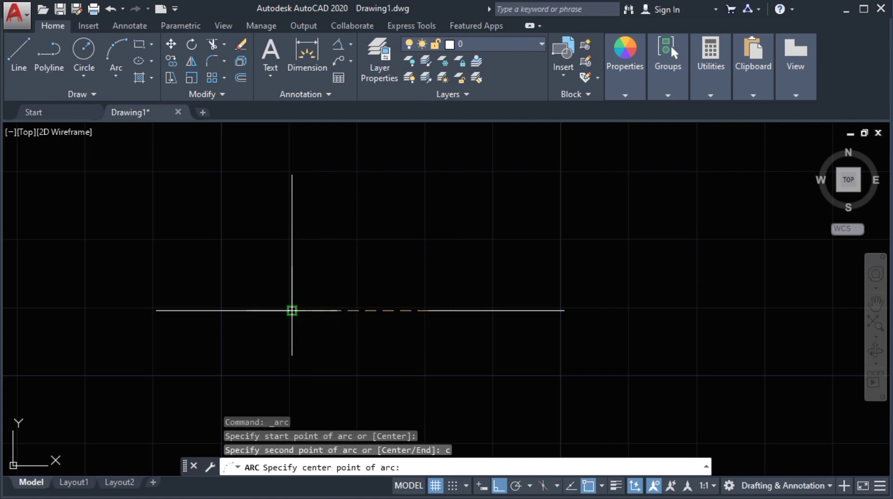
left_click(291, 310)
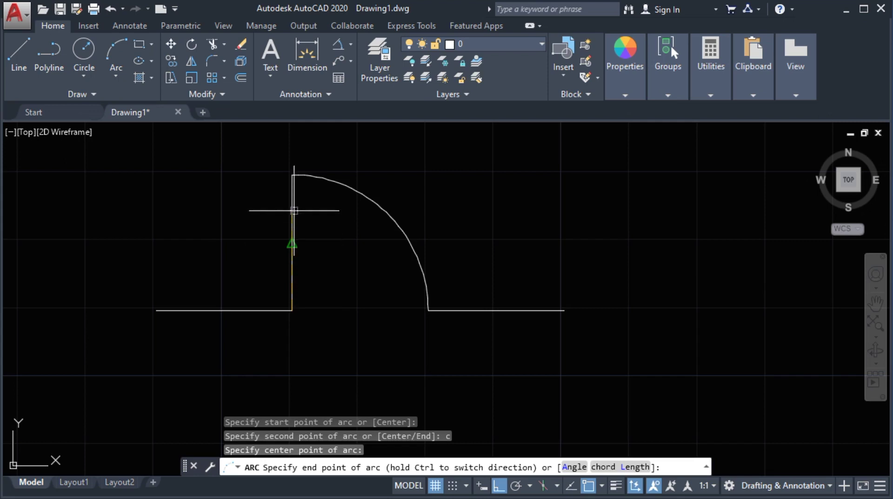
left_click(291, 171)
Step: Draw a free semicircular arc opening upward, about twice as wide as the circles, right of the door shape, using start, center and end points
scroll(211, 206, "down", 4)
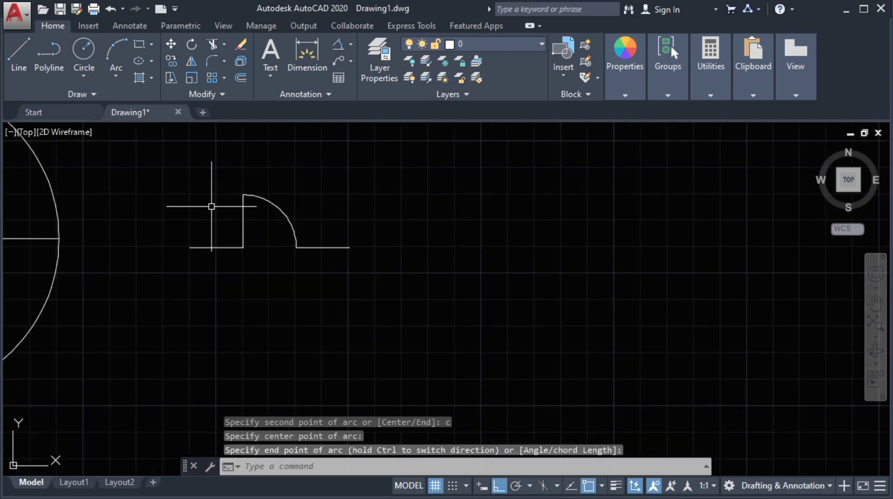
middle_click_drag(211, 207, 251, 225)
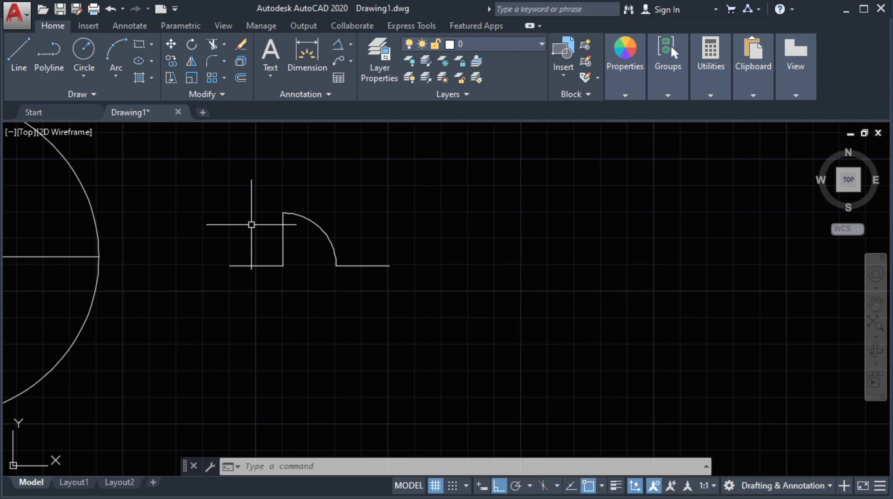
scroll(251, 224, "up", 2)
scroll(289, 259, "down", 4)
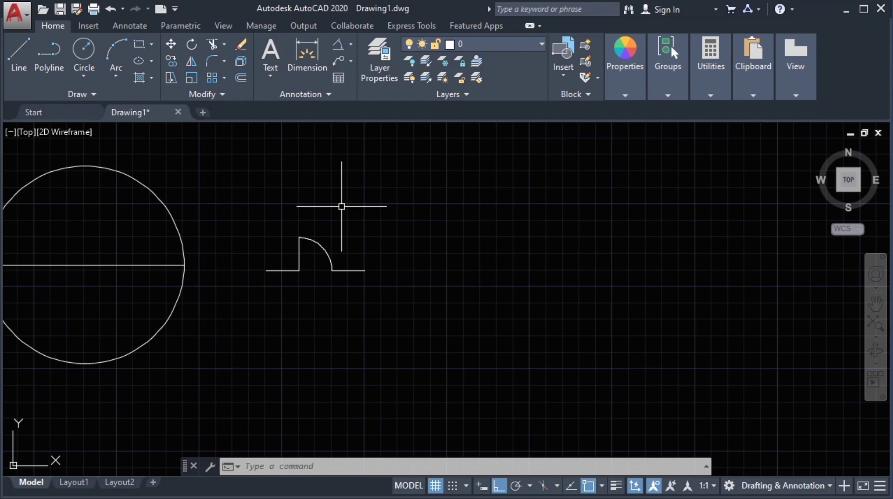
scroll(325, 218, "down", 3)
scroll(285, 229, "up", 1)
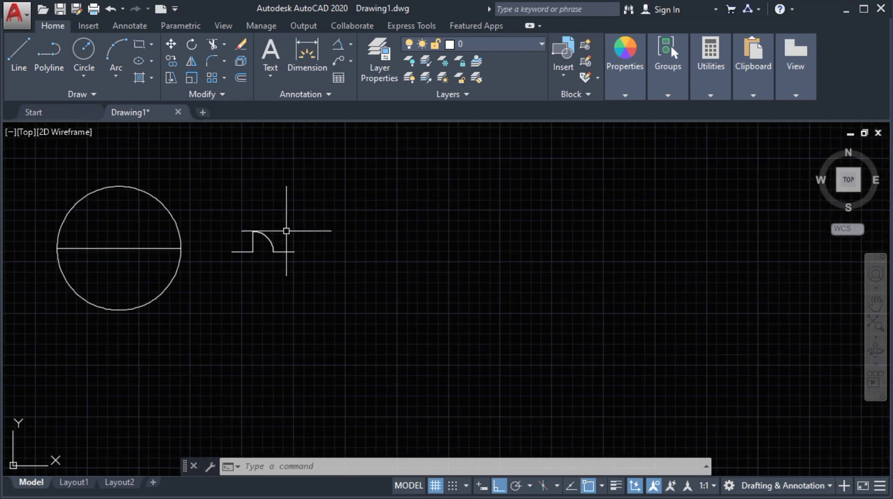
scroll(261, 186, "down", 2)
left_click(113, 41)
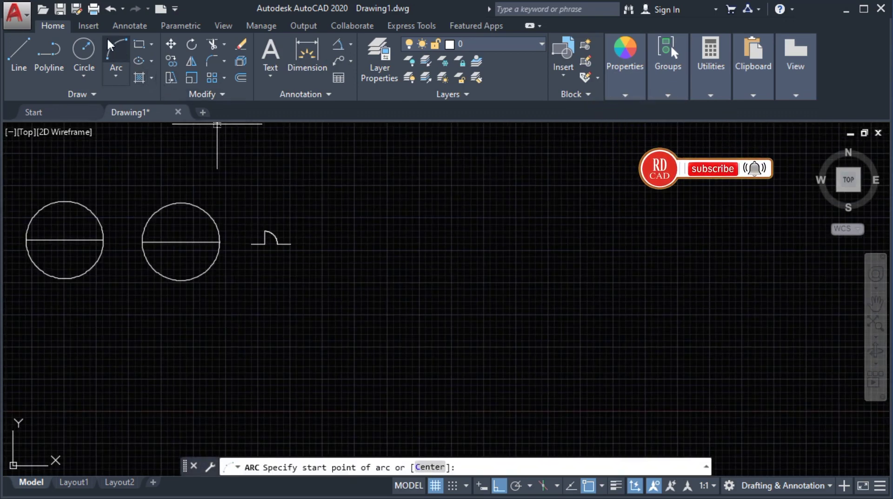
left_click(312, 249)
type("c")
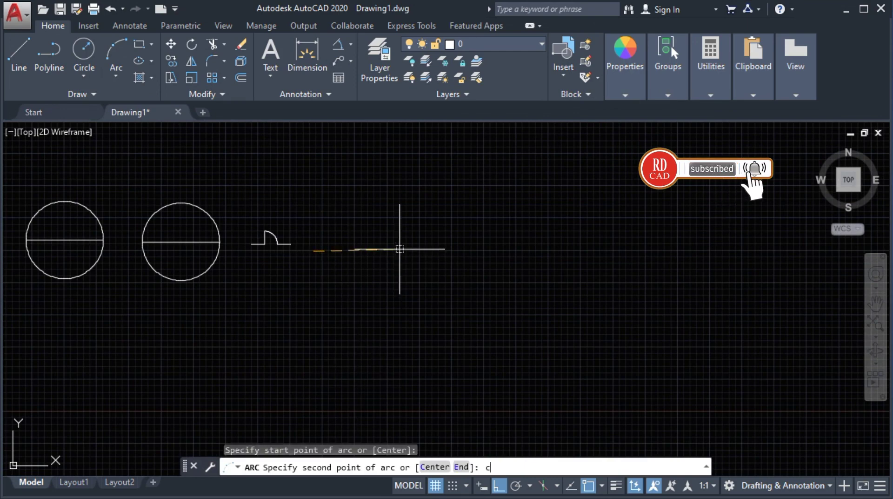
key("Return")
left_click(390, 251)
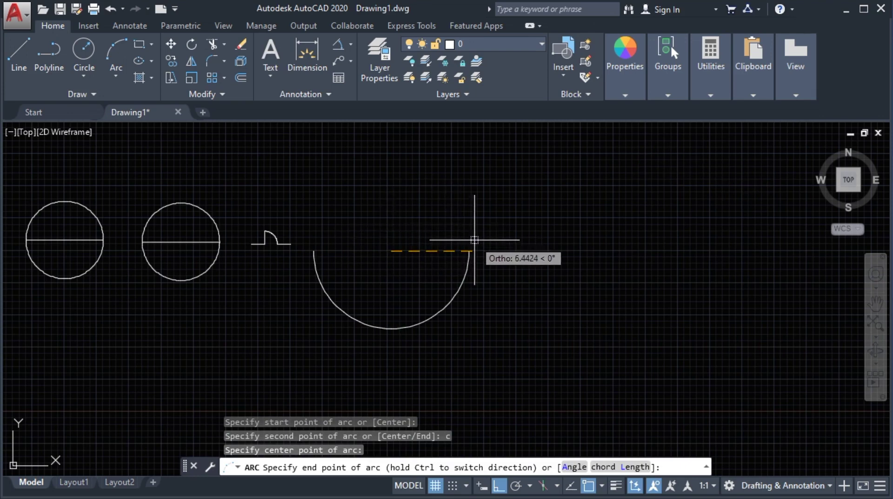
left_click(474, 240)
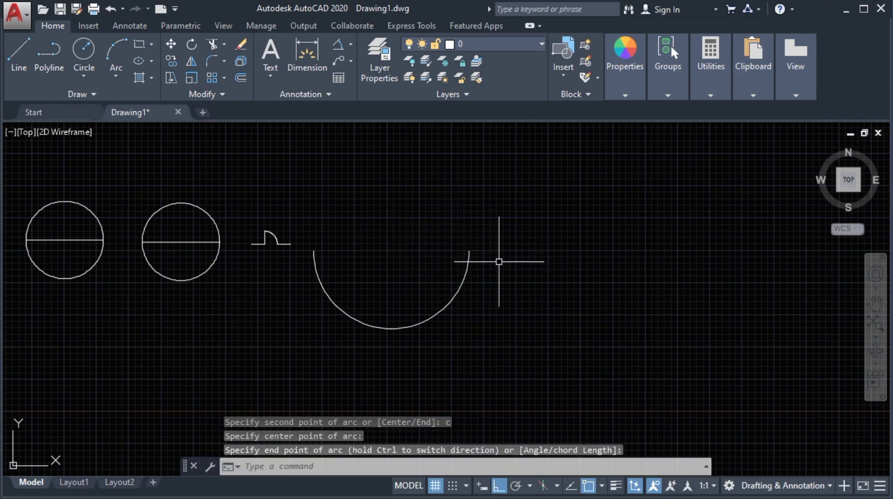
Step: Continue an arc from the semicircle's right end with Ortho off, rising and curving over to a point up and to the right
middle_click_drag(498, 265, 476, 266)
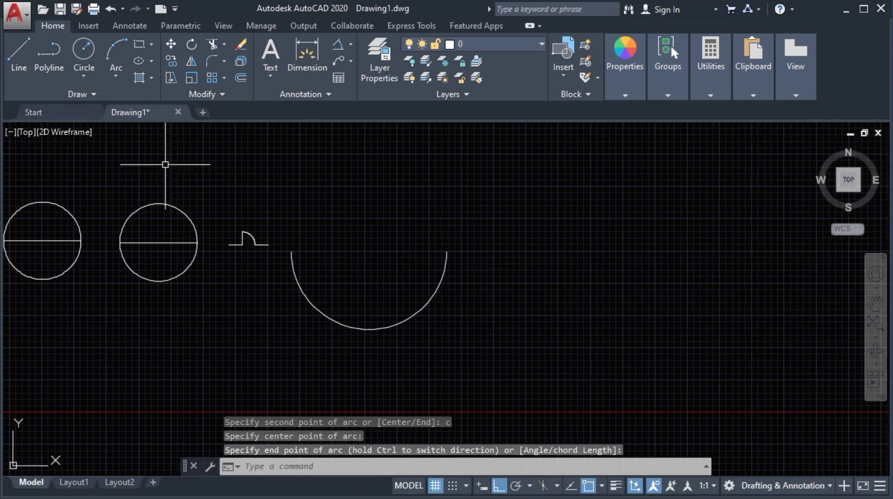
left_click(113, 73)
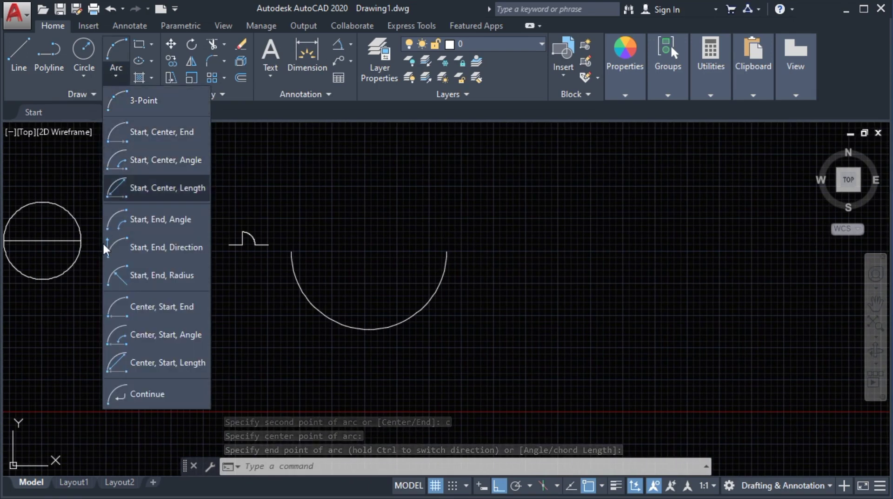
left_click(158, 398)
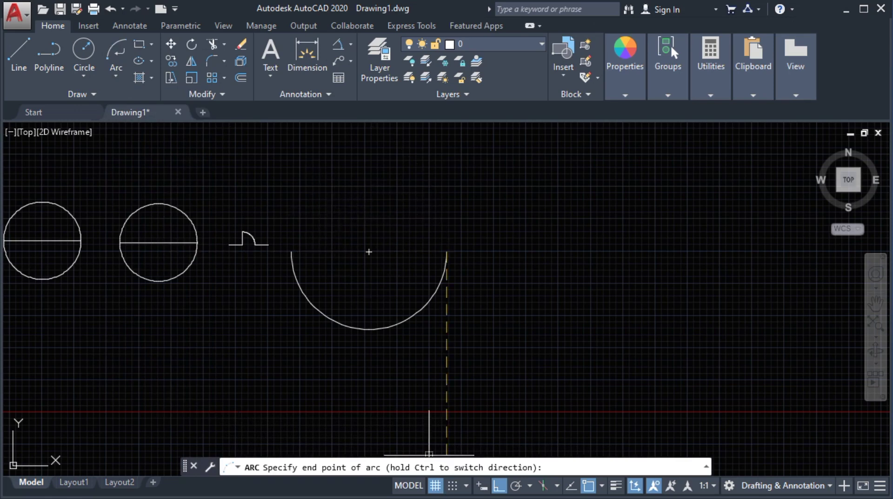
left_click(496, 486)
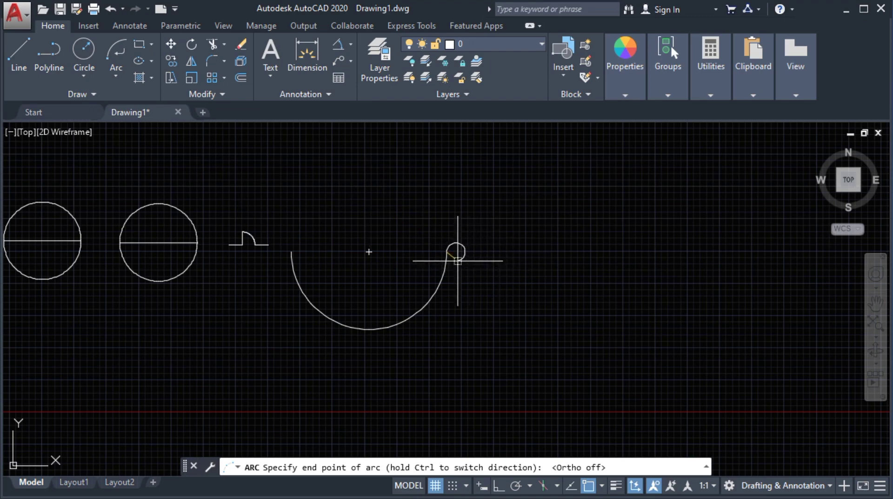
left_click(448, 246)
key("Return")
key("Return")
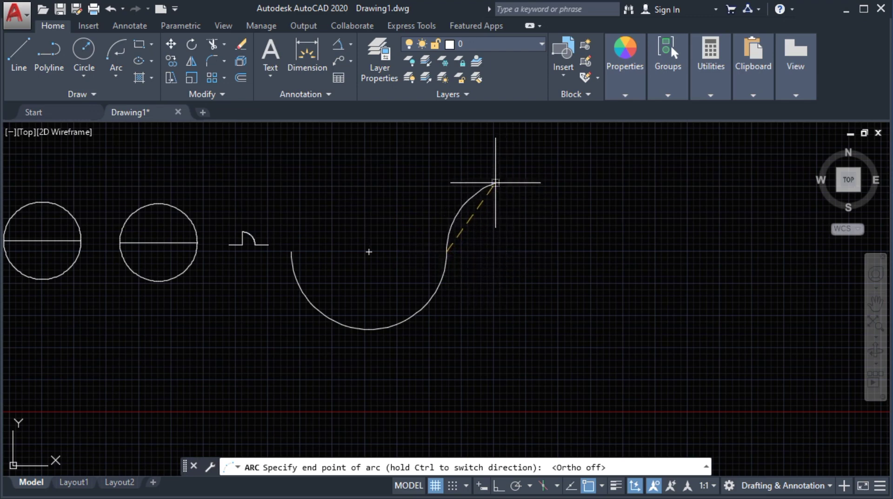
left_click(505, 205)
Step: Continue the curve with two more arcs, one bulging right and curling back below, the other bulging left and ending lower down
left_click(116, 55)
key("Return")
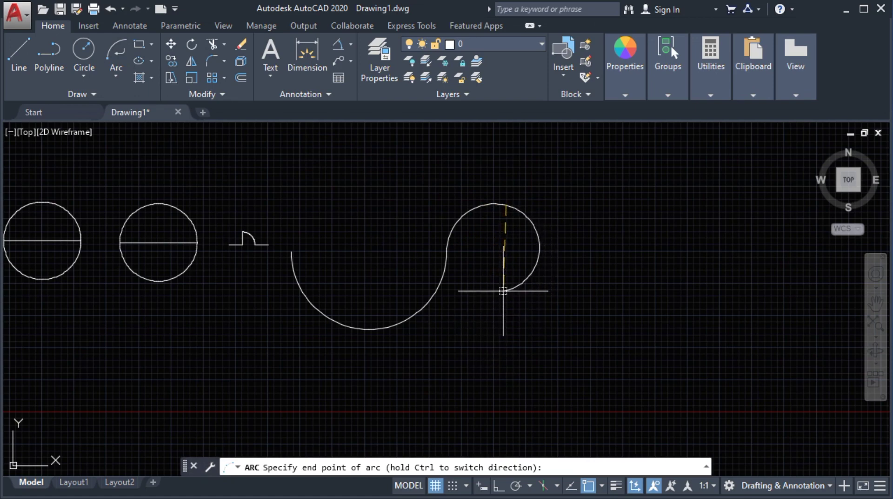
left_click(493, 271)
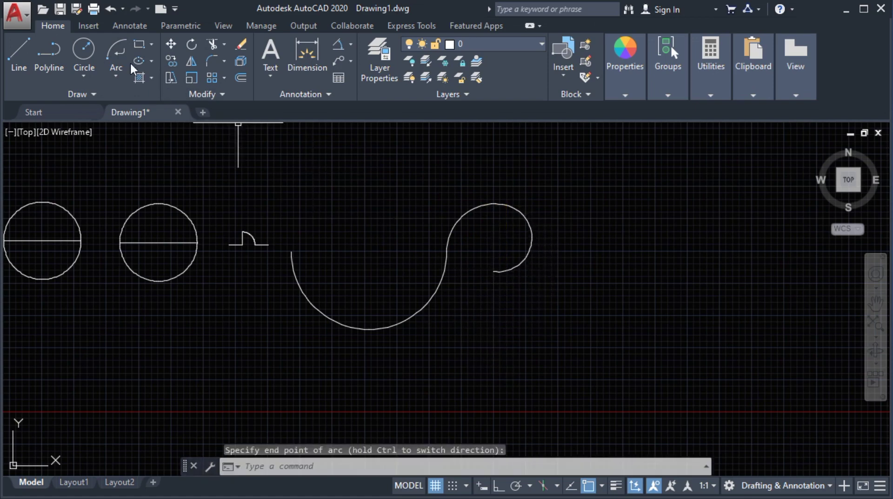
left_click(116, 54)
key("Return")
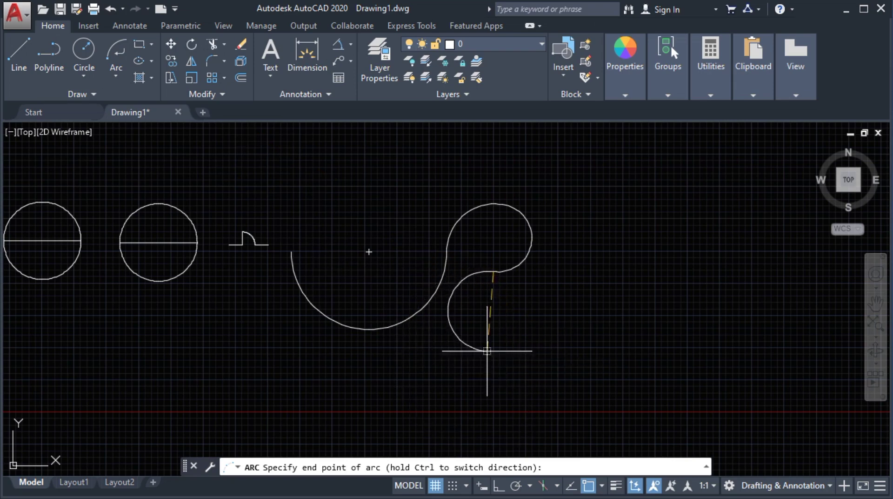
left_click(460, 337)
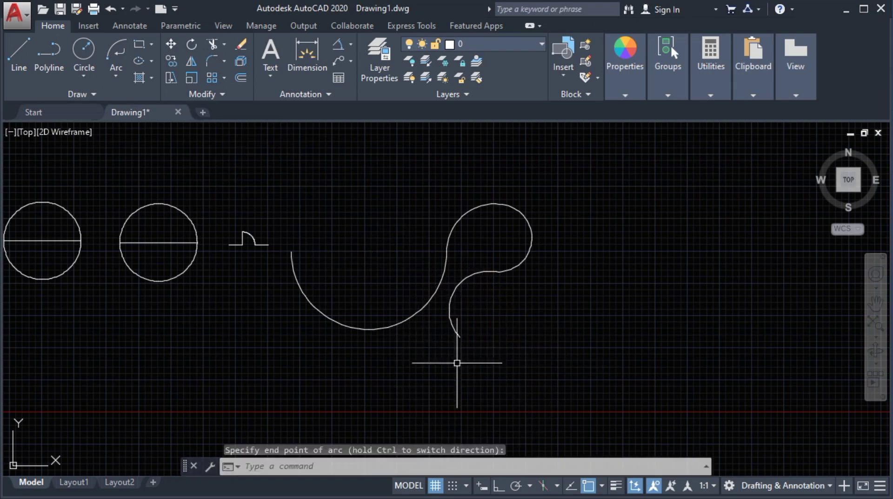
Step: Add two further continued arcs stepping down to the lower left, the first bulging left and the second bulging right below the semicircle
left_click(116, 55)
key("Return")
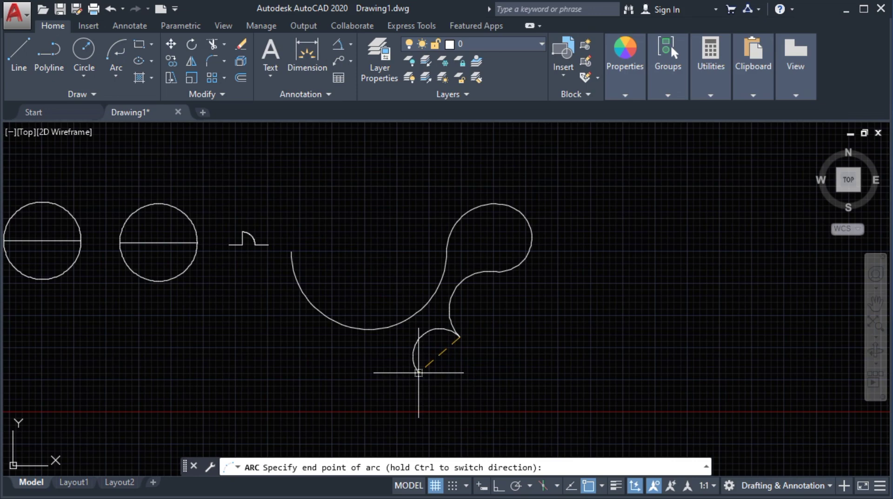
left_click(418, 372)
key("Return")
key("Return")
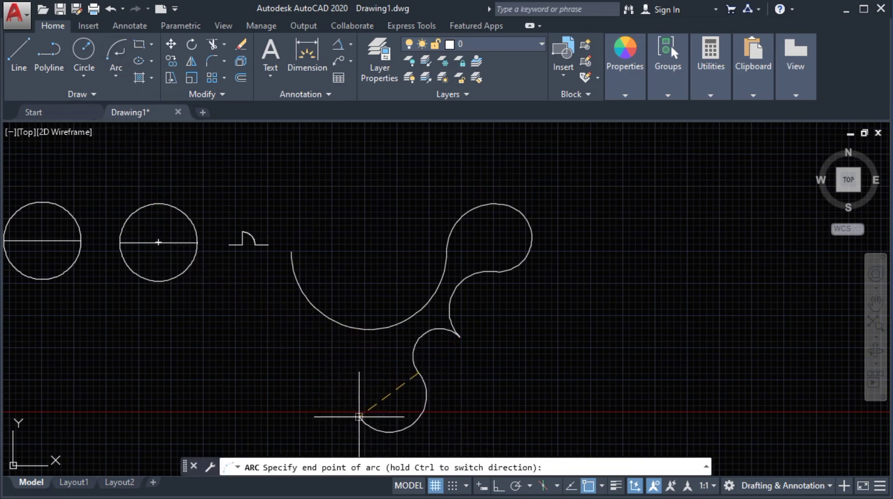
left_click(360, 415)
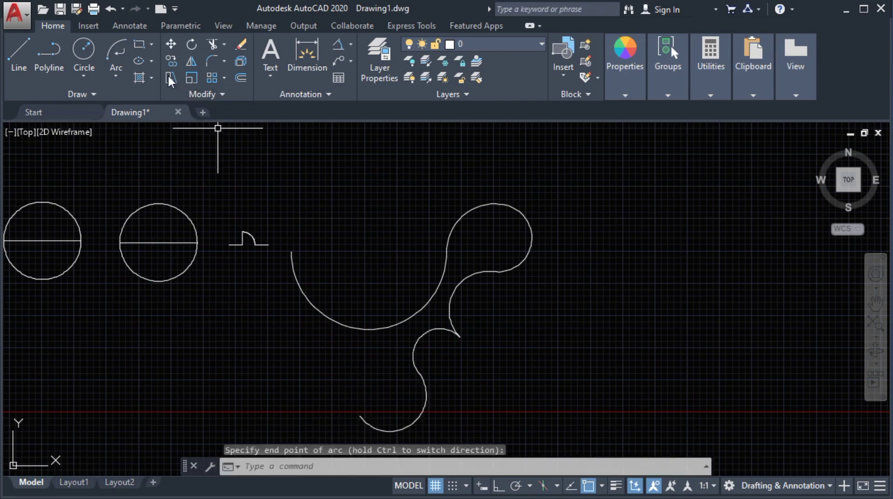
Step: Continue with a long shallow arc to below the door shape, and close the outline with an arc ending at the semicircle's left endpoint
left_click(116, 51)
key("Return")
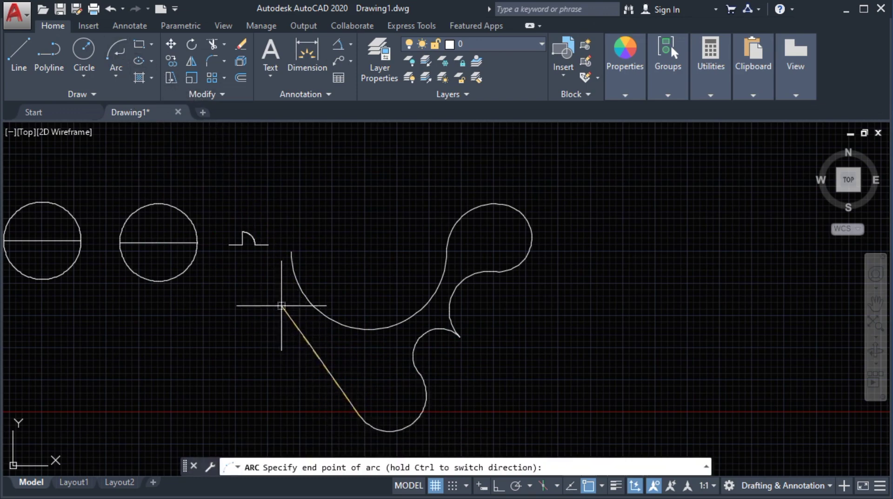
left_click(243, 306)
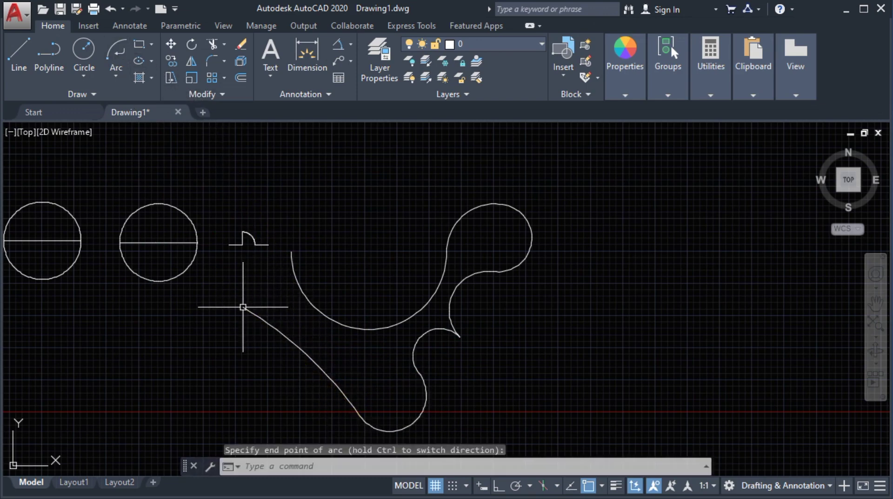
left_click(115, 61)
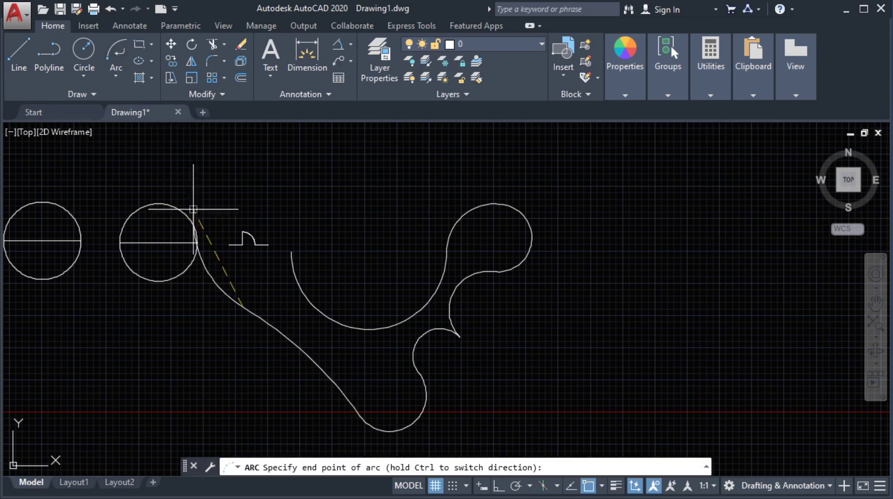
left_click(291, 252)
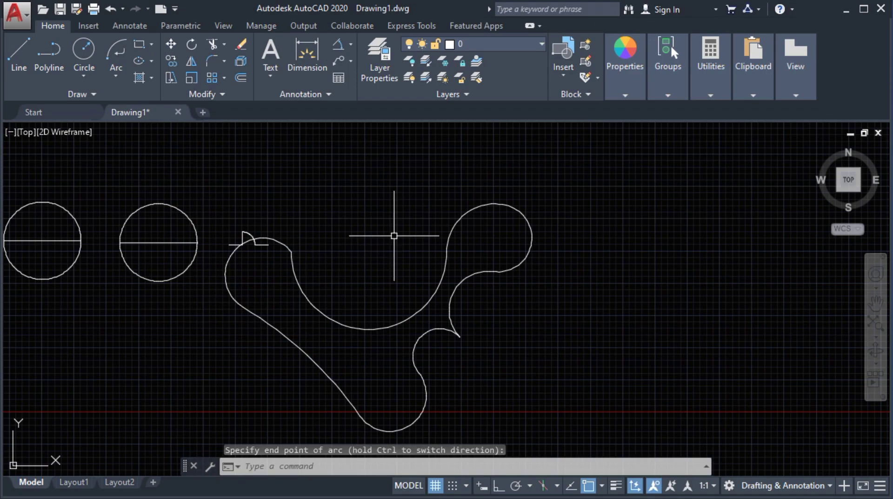
scroll(393, 233, "down", 2)
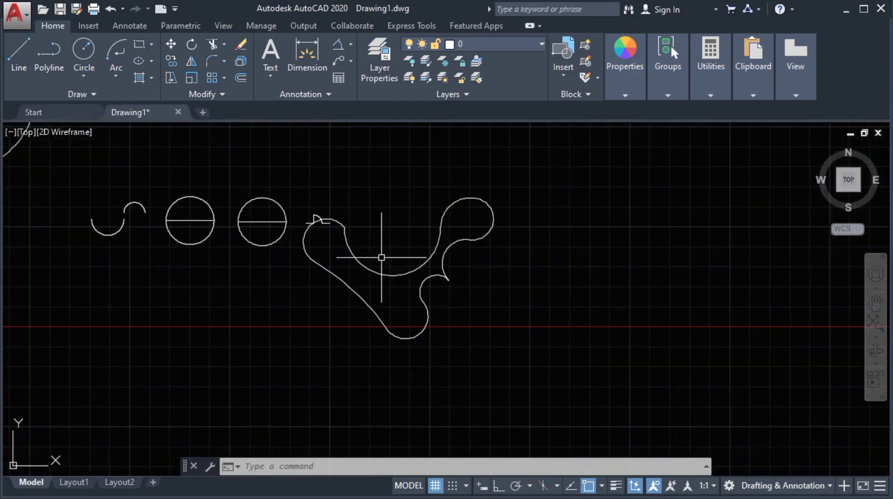
scroll(382, 257, "up", 2)
middle_click_drag(392, 220, 575, 257)
middle_click_drag(373, 320, 373, 297)
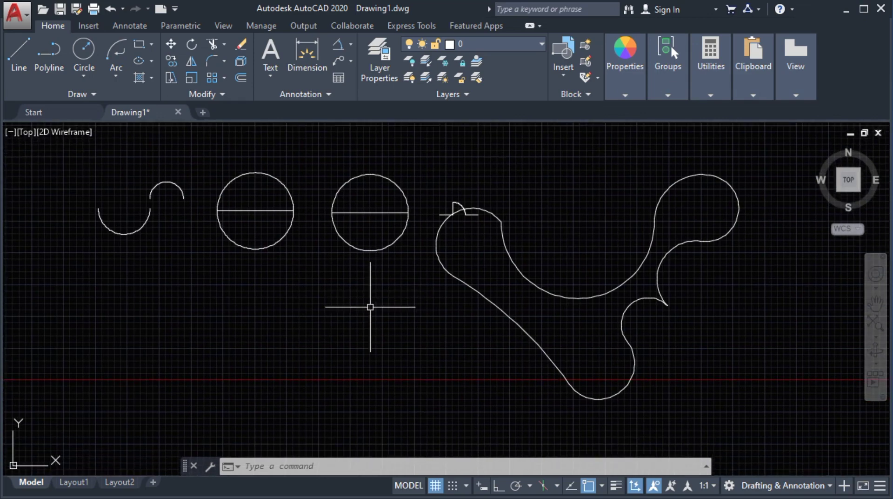